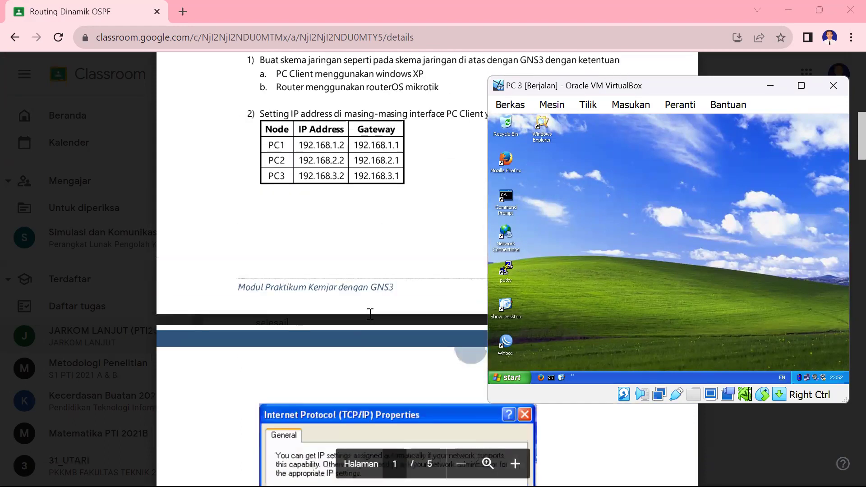
Step: Review the network topology diagram and the PC IP address table in the Routing Dinamik module
scroll(370, 313, "up", 6)
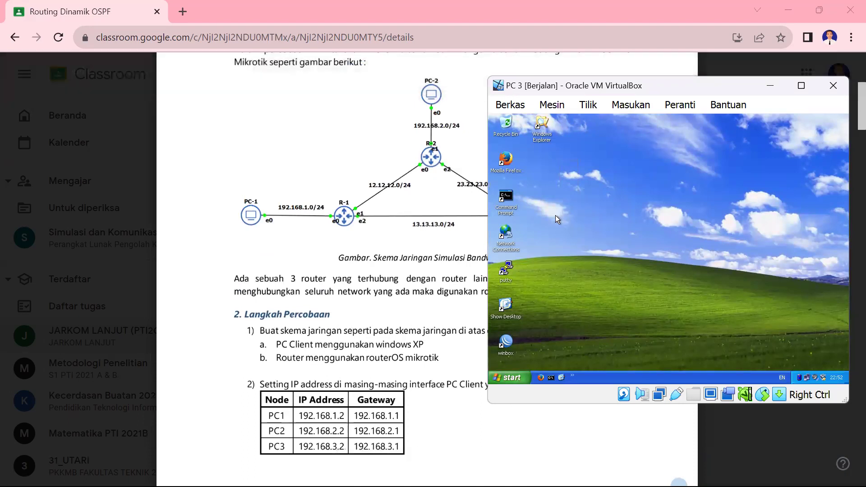
scroll(405, 349, "down", 2)
scroll(405, 349, "up", 3)
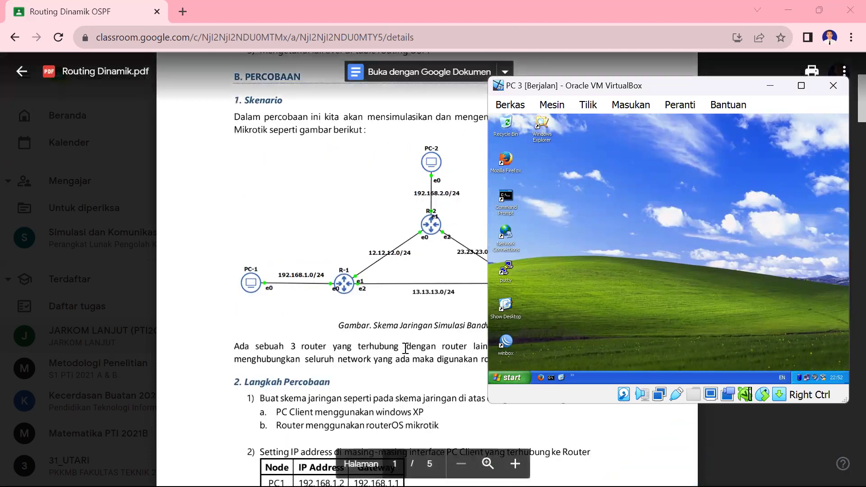
scroll(405, 348, "down", 3)
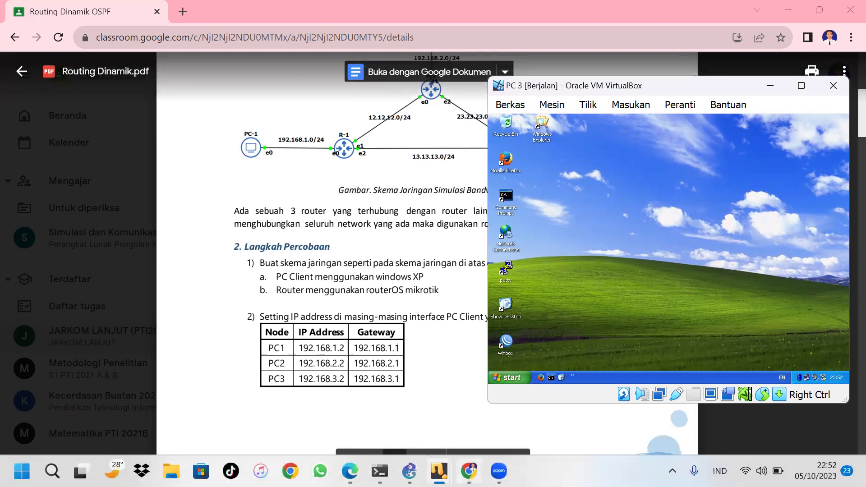
Step: Switch to the PC 1 virtual machine and open its Local Area Connection's TCP/IP properties to check the IP address and gateway
mouse_move(469, 472)
mouse_move(439, 471)
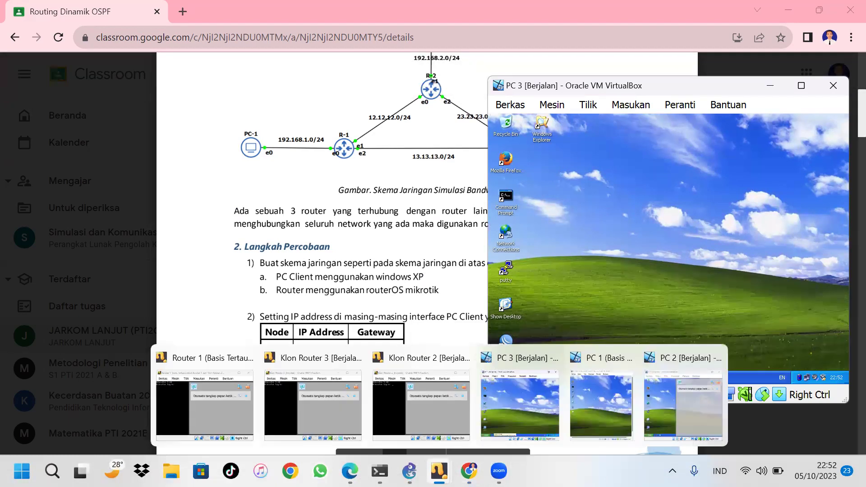
left_click(595, 407)
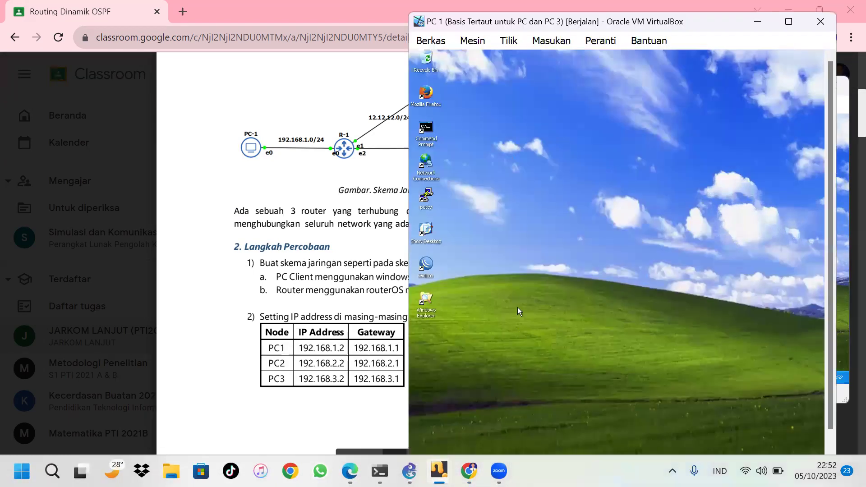
double_click(424, 170)
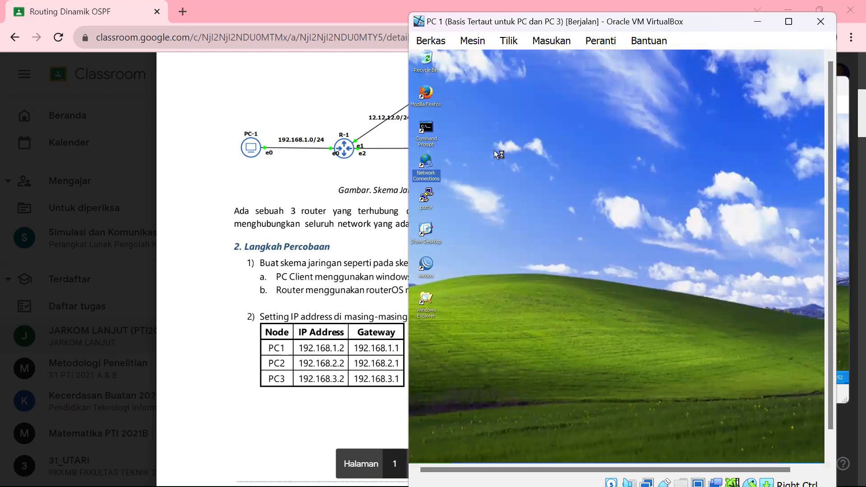
double_click(594, 198)
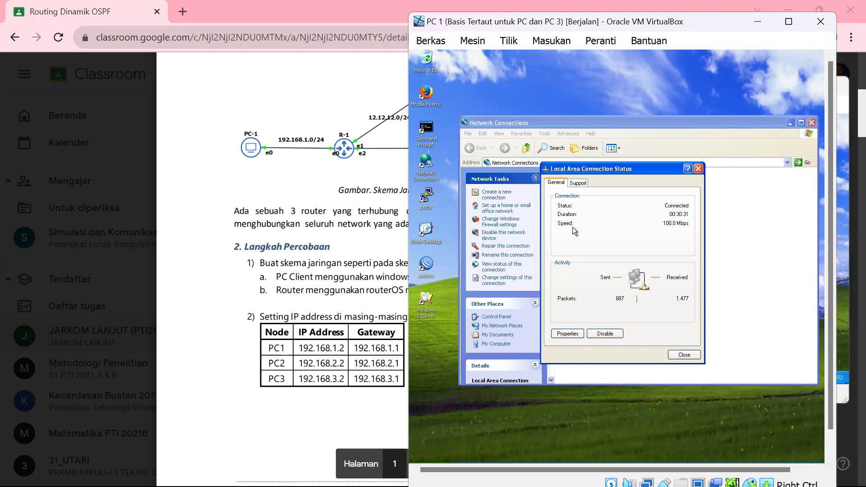
left_click(569, 334)
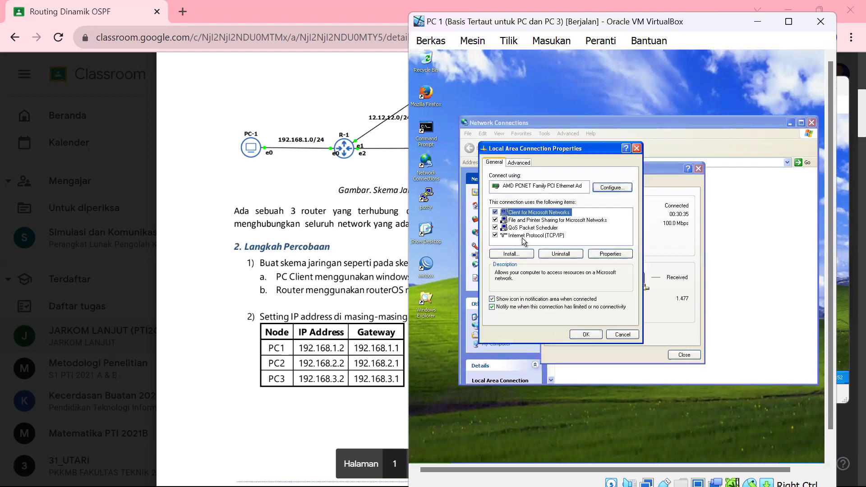
double_click(522, 236)
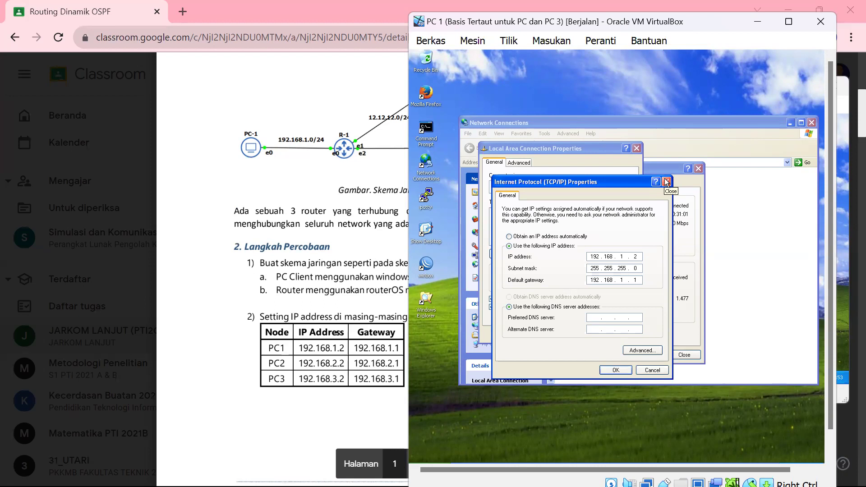
Step: Close PC 1's connection dialogs without changes and minimize its Network Connections and virtual machine windows
left_click(666, 182)
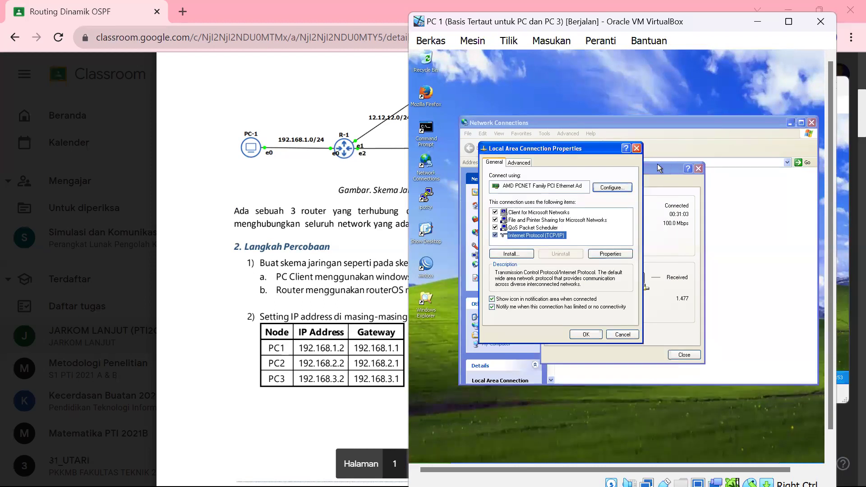
left_click(636, 149)
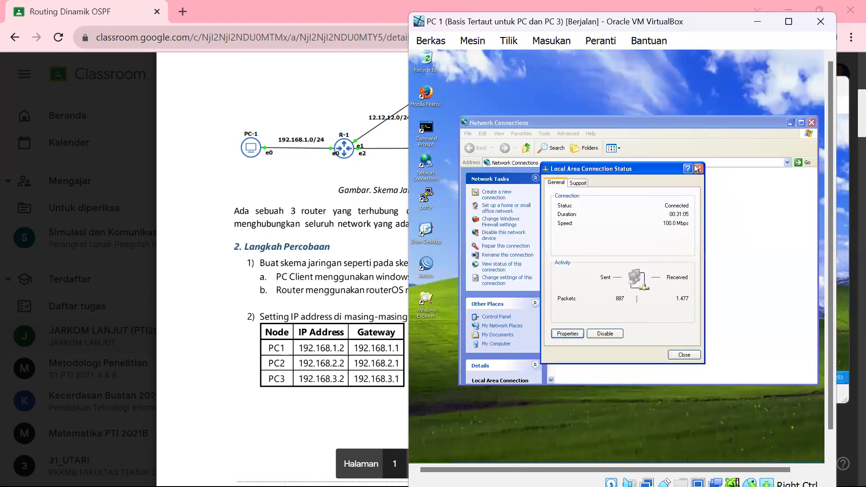
left_click(697, 169)
left_click(789, 123)
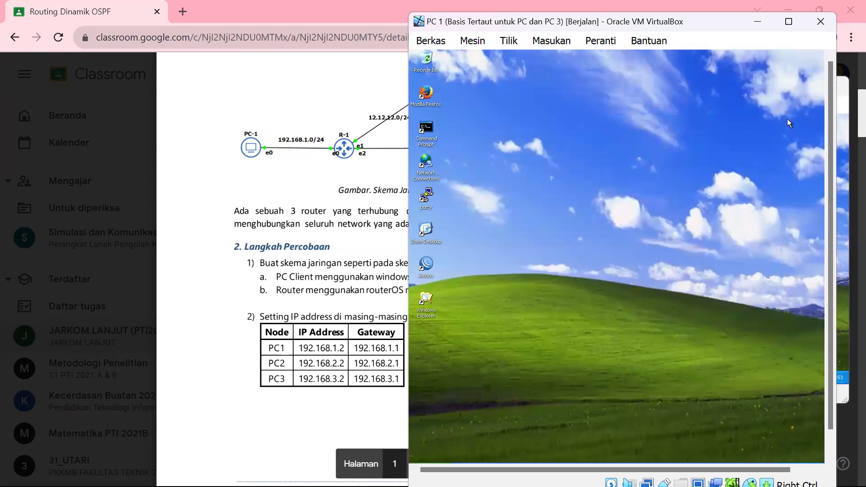
left_click(766, 23)
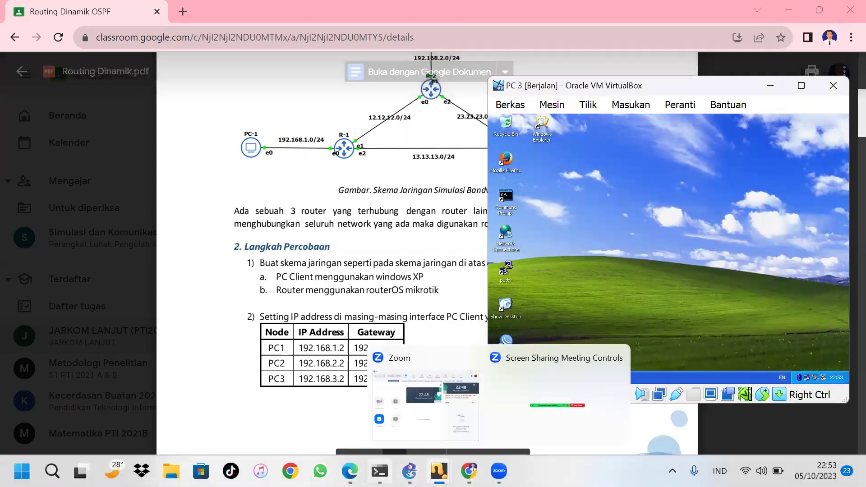
Step: Switch to the PC 2 virtual machine, dismiss its notification, and open its Local Area Connection's TCP/IP properties to check them against the module's table
mouse_move(439, 470)
left_click(675, 393)
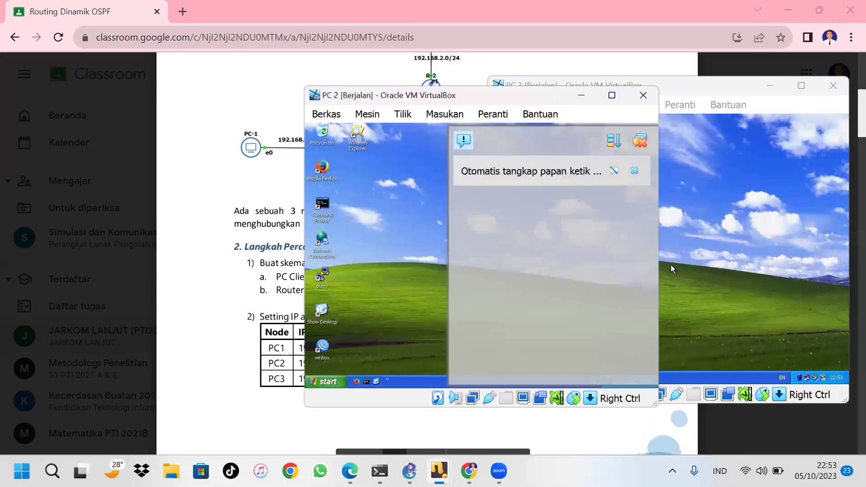
left_click(640, 164)
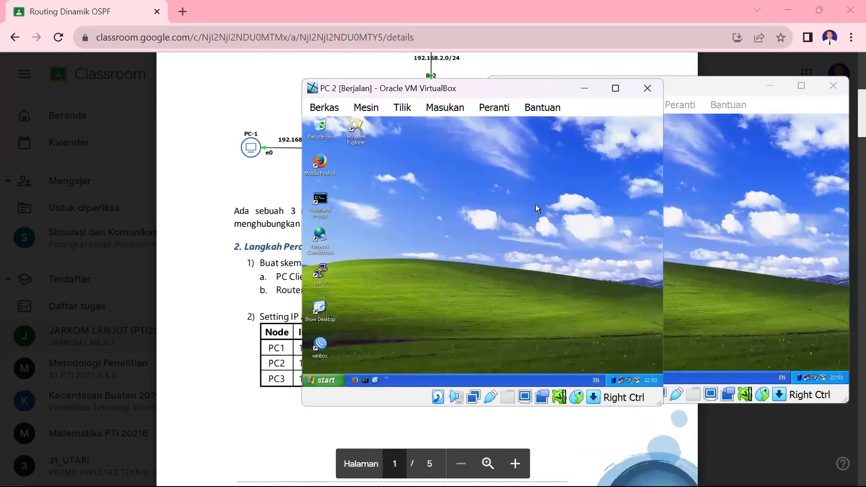
double_click(320, 236)
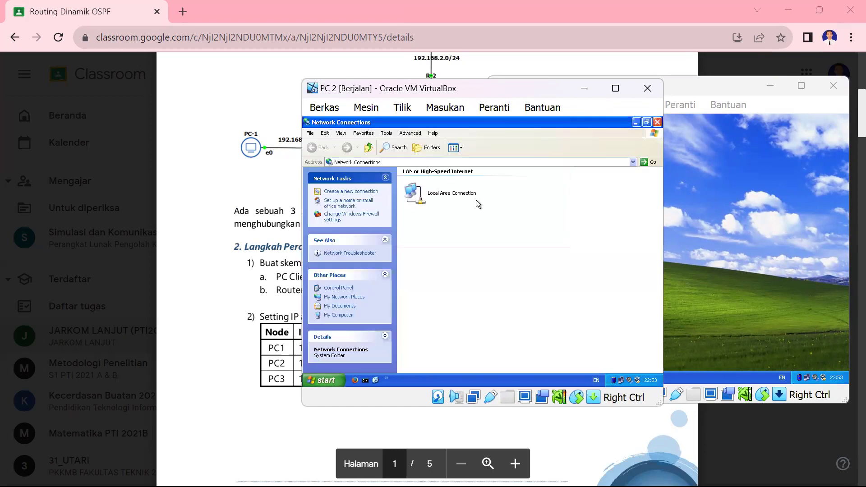
double_click(432, 197)
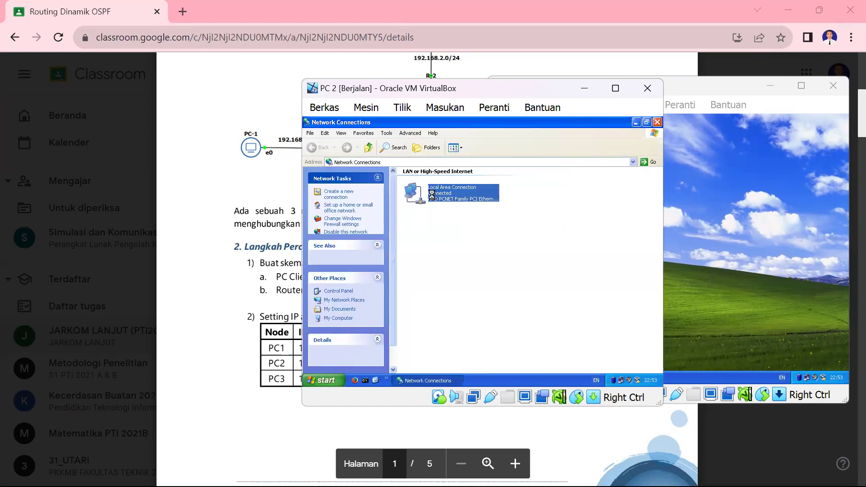
left_click(427, 322)
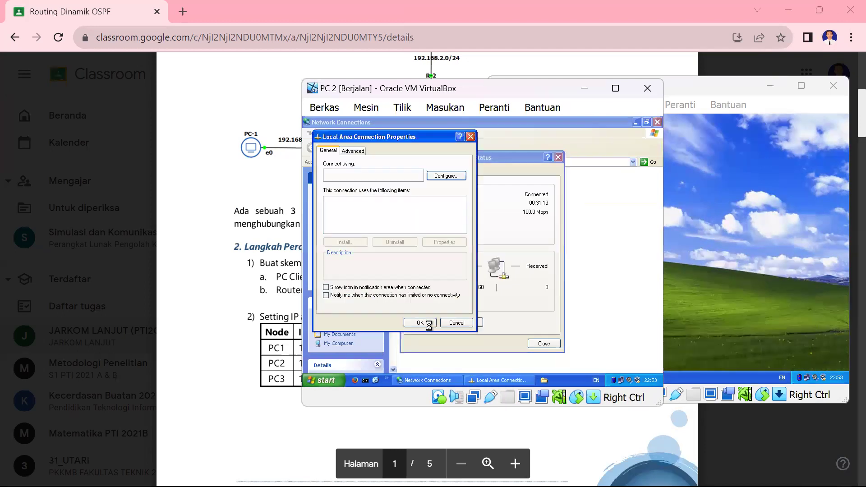
double_click(349, 224)
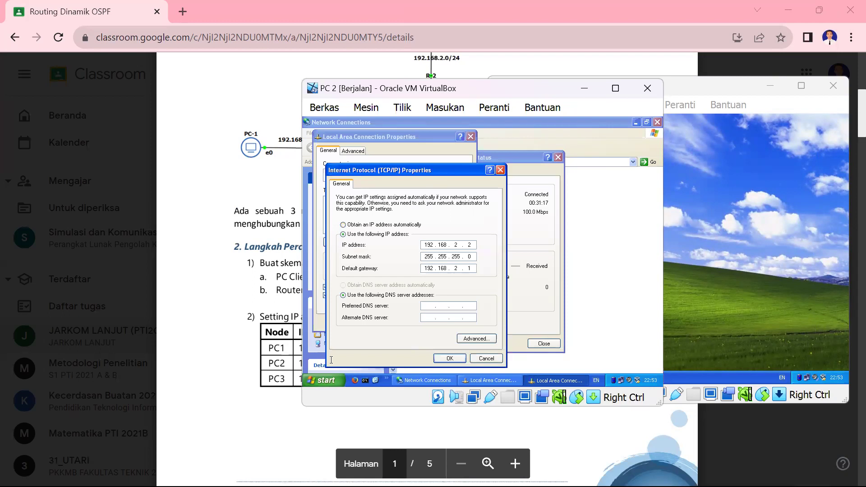
scroll(277, 350, "up", 2)
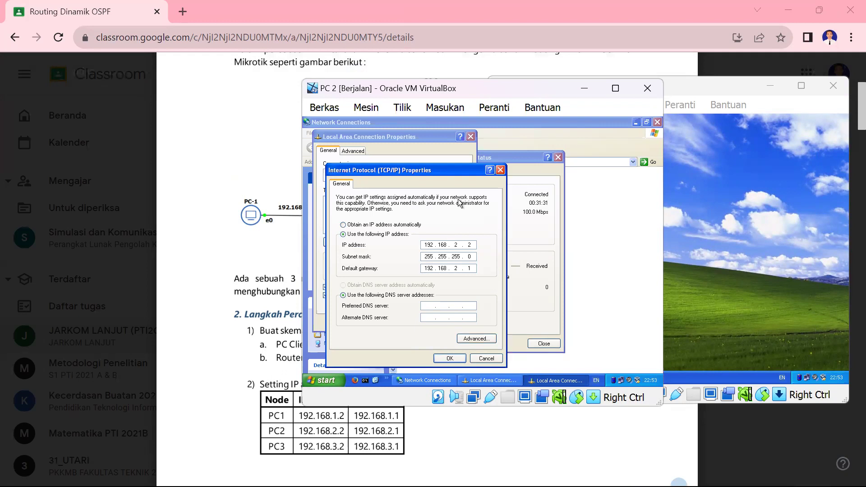
Step: Close PC 2's TCP/IP, connection properties and status dialogs without changes and minimize the virtual machine
left_click(500, 171)
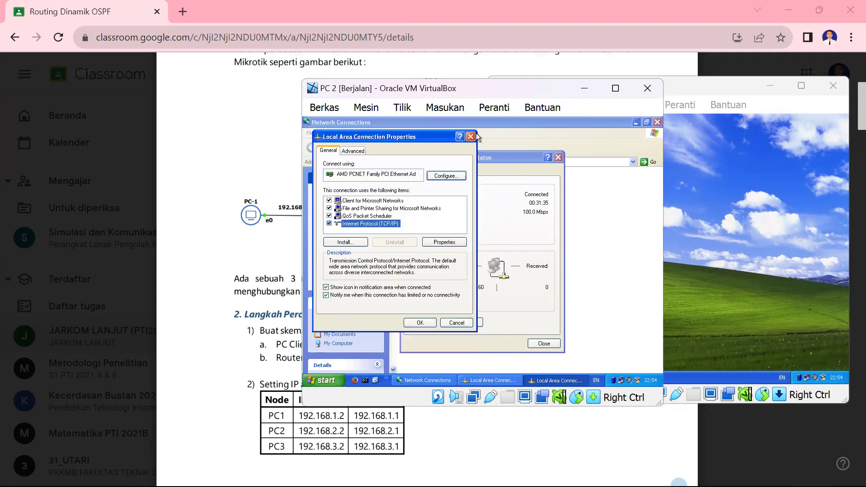
left_click(470, 136)
left_click(558, 158)
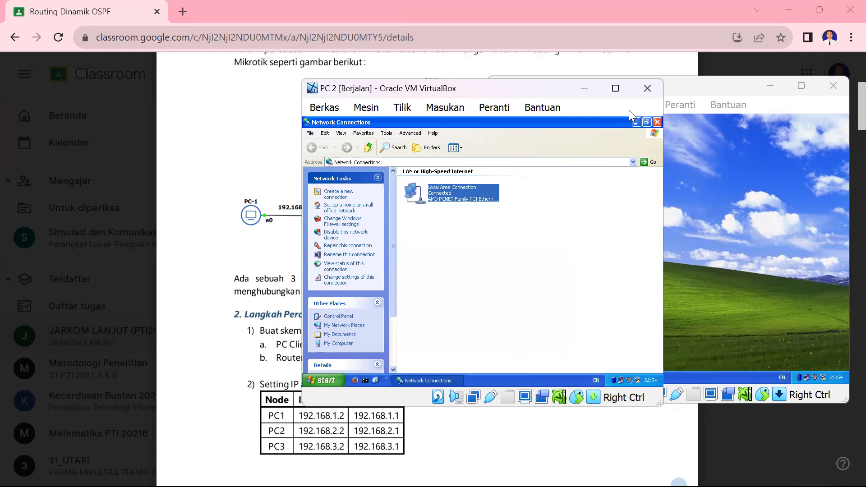
left_click(588, 88)
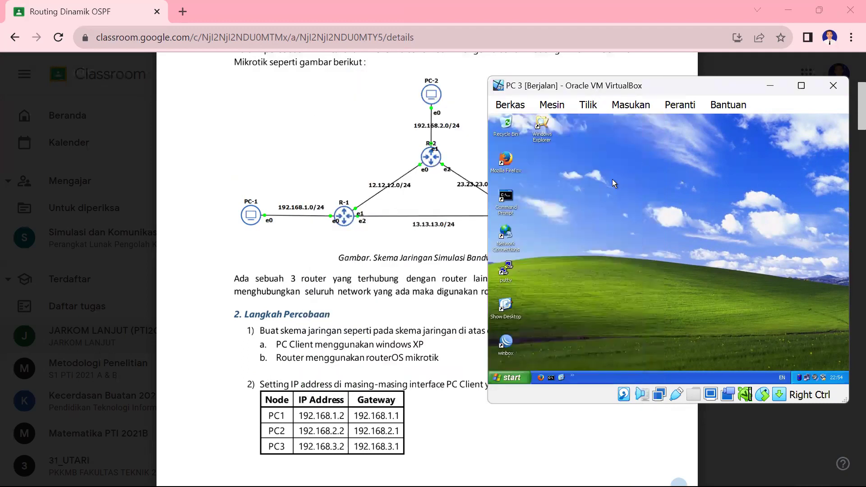
Step: On PC 3, open the Local Area Connection's TCP/IP properties to check the IP address and gateway
double_click(505, 234)
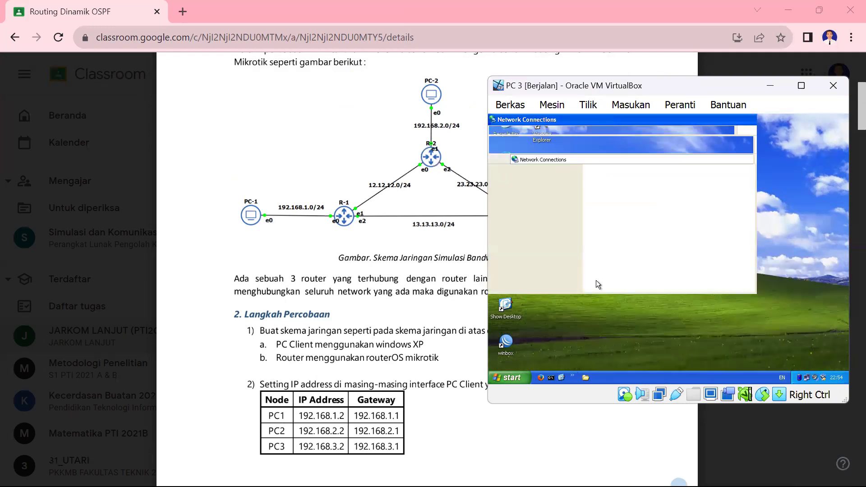
left_click(619, 189)
double_click(619, 190)
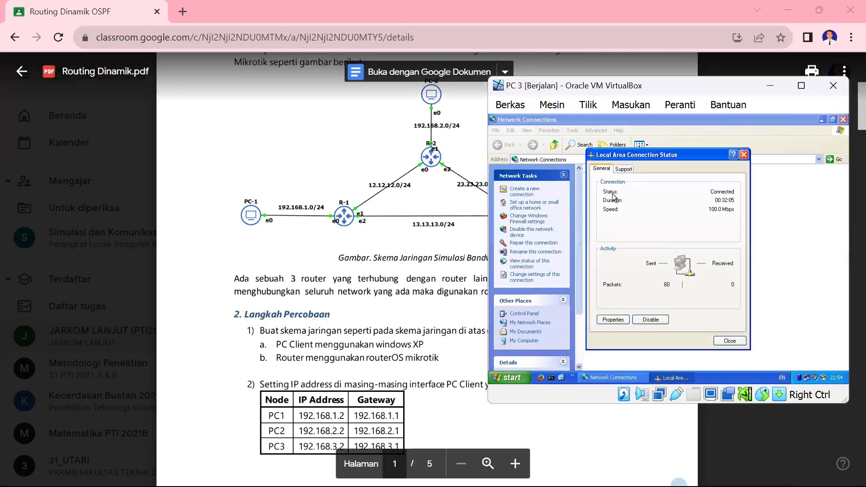
left_click(612, 319)
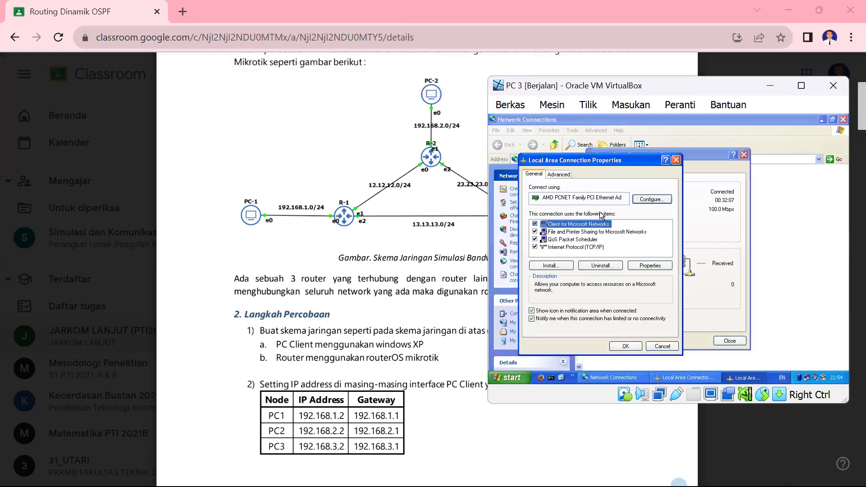
double_click(565, 247)
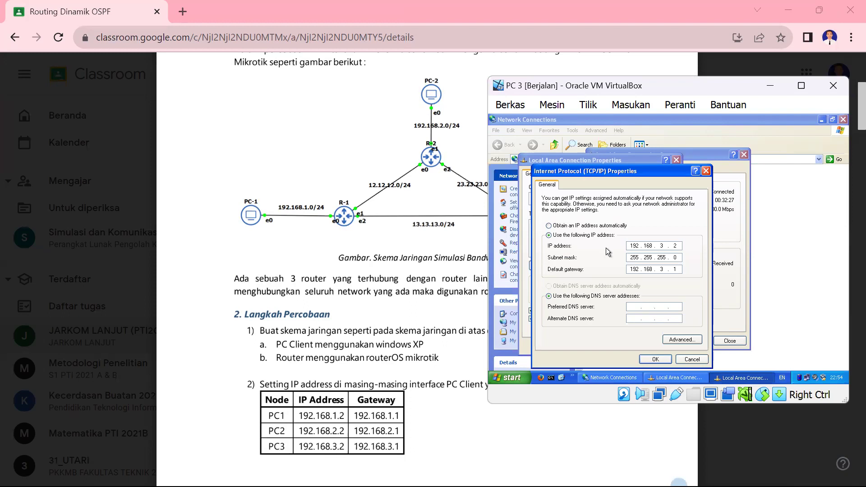
Step: Close PC 3's connection dialogs without changes and minimize its Network Connections and virtual machine windows
left_click(706, 171)
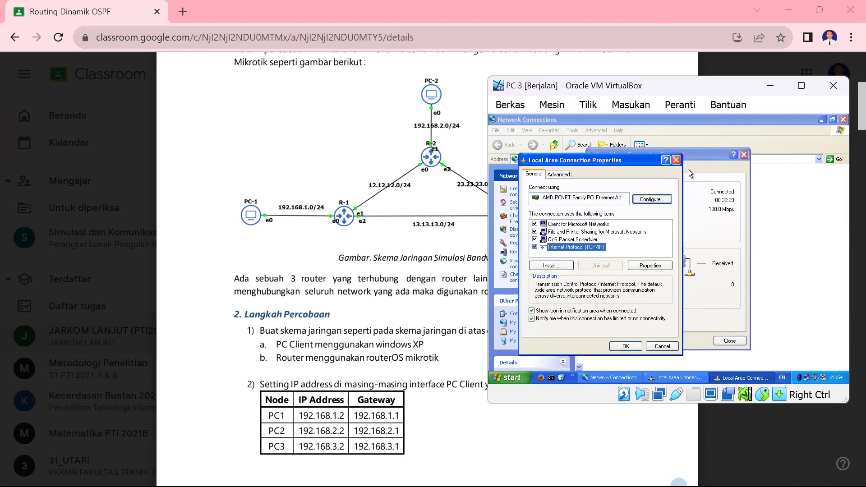
left_click(677, 160)
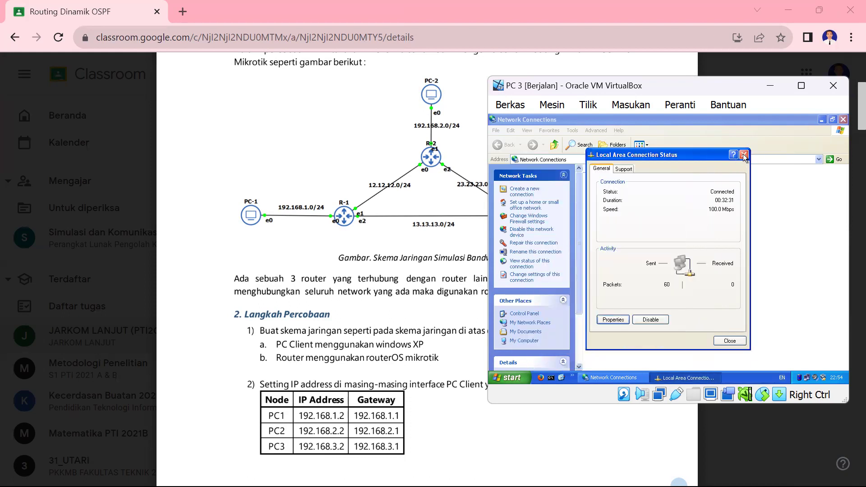
left_click(744, 155)
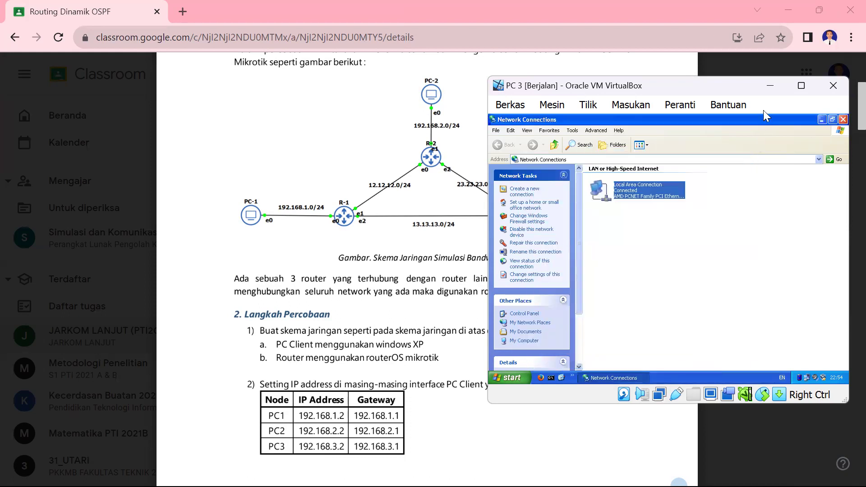
left_click(822, 119)
left_click(771, 86)
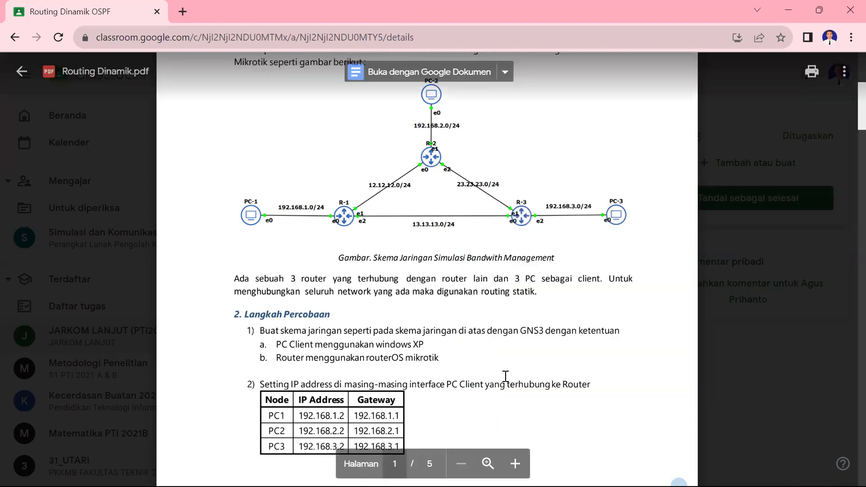
Step: Find and read the router interface IP address table for R1, R2 and R3 in the module
scroll(506, 375, "down", 3)
scroll(505, 375, "down", 15)
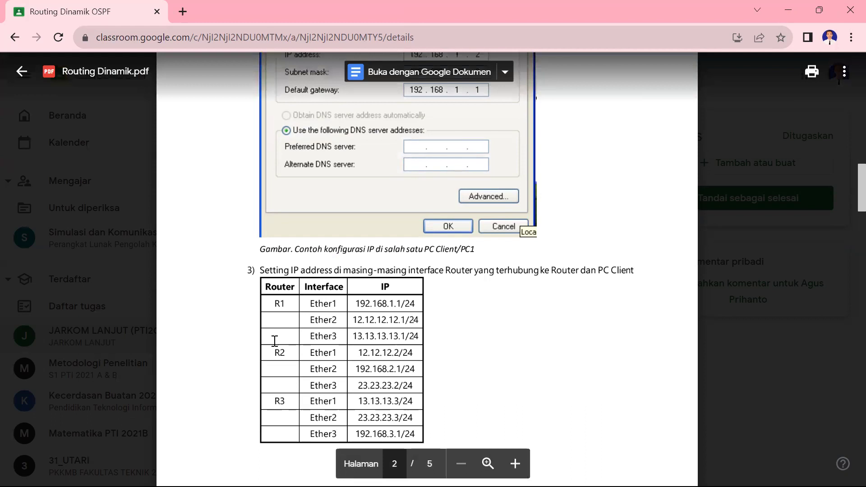
scroll(313, 287, "down", 3)
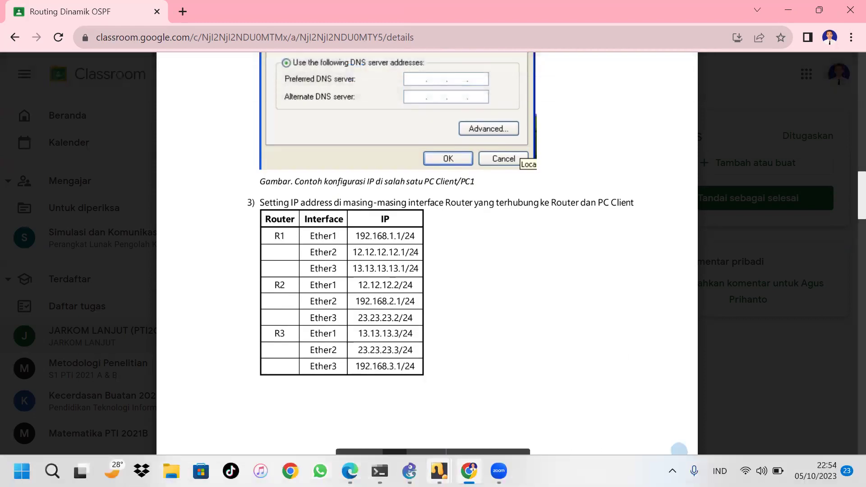
Step: Switch back to the PC 1 virtual machine and launch WinBox from its desktop
mouse_move(439, 471)
left_click(608, 402)
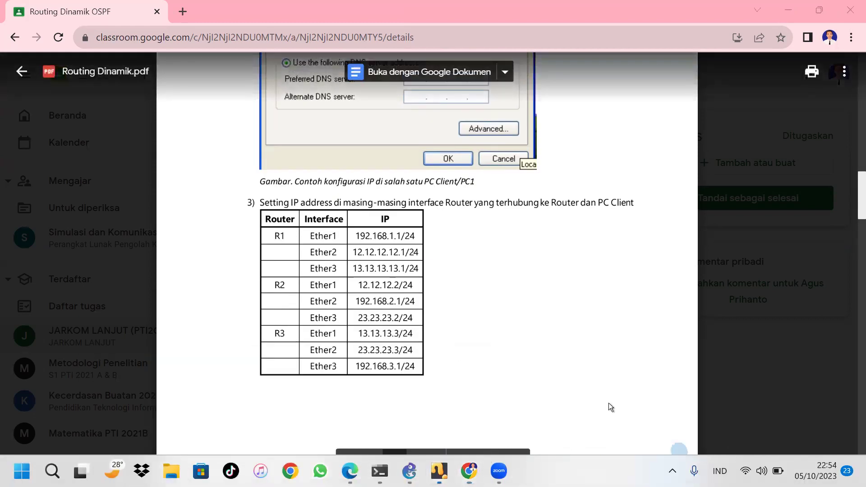
double_click(426, 266)
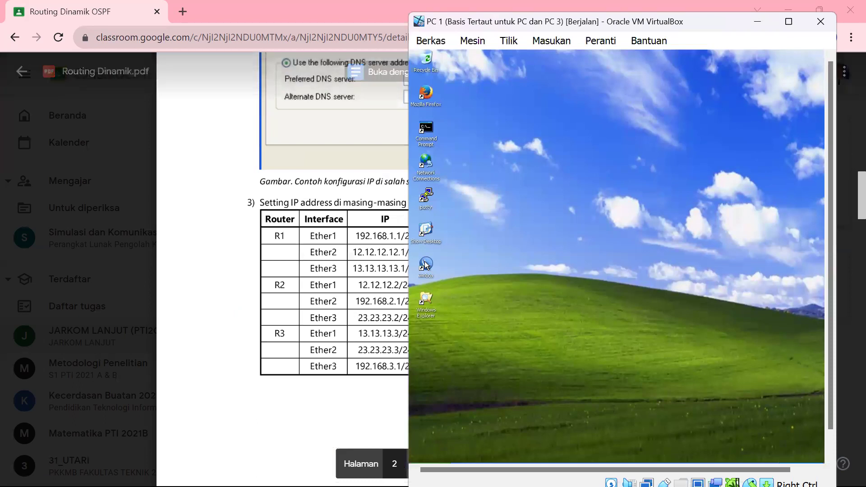
Step: Select the discovered router by its MAC address 08:00:27:C0:D4:62 and connect to it with the admin login
left_click(598, 177)
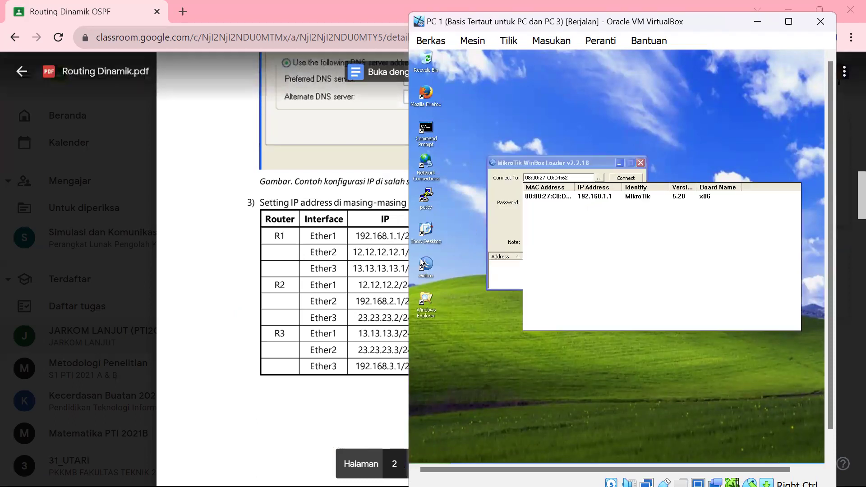
left_click(559, 196)
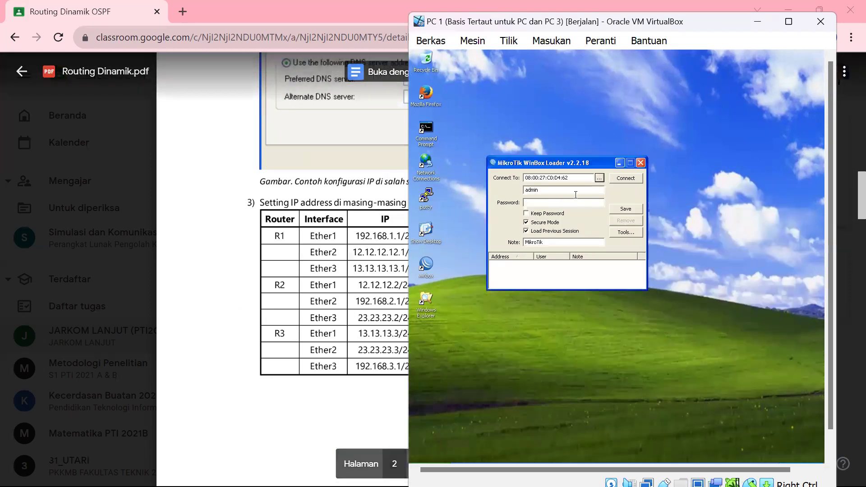
left_click(624, 180)
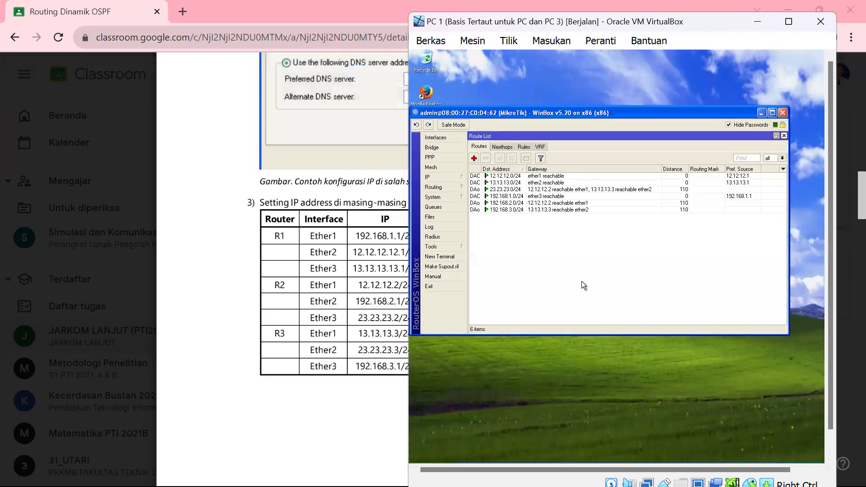
Step: Open the router's IP address list in WinBox to inspect the addresses assigned to its interfaces
left_click(451, 183)
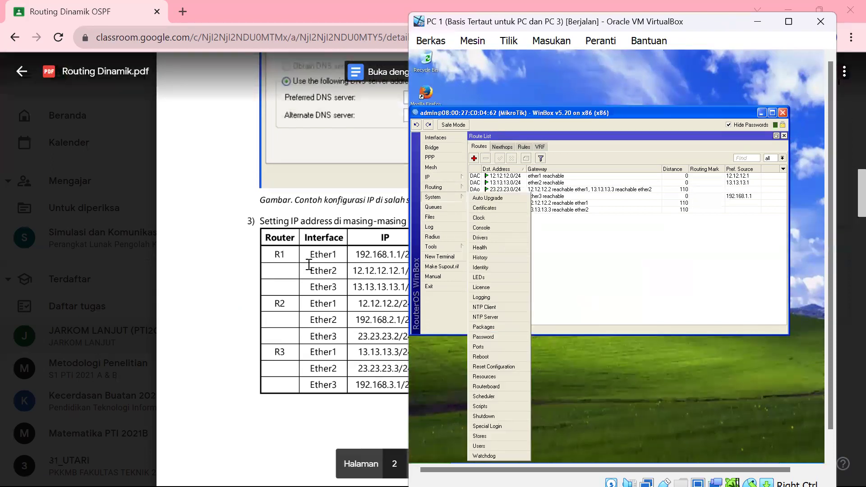
scroll(309, 265, "up", 3)
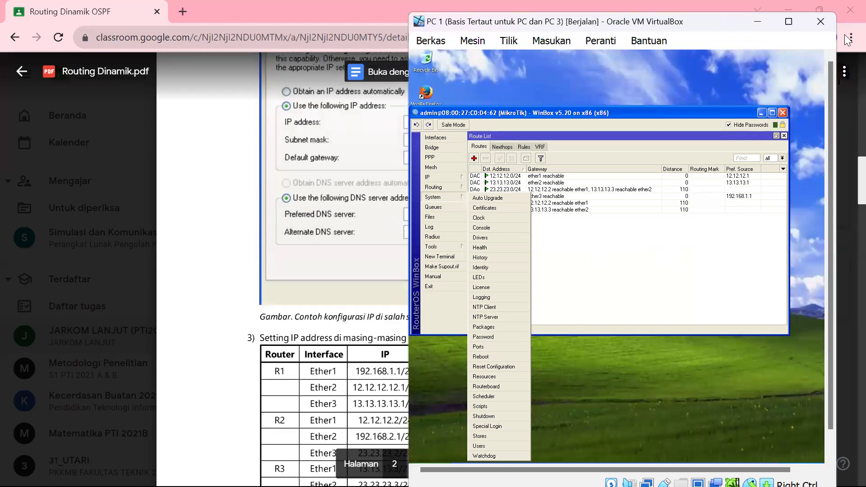
key("ctrl+alt+Delete")
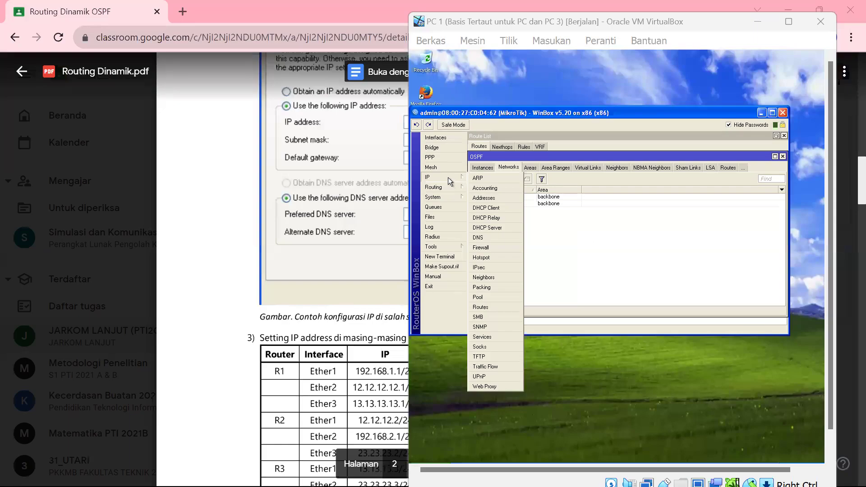
left_click(485, 199)
Step: Compare Router 1's address list with the module's interface table, moving the PC 1 window aside to uncover the IP column
scroll(301, 296, "down", 2)
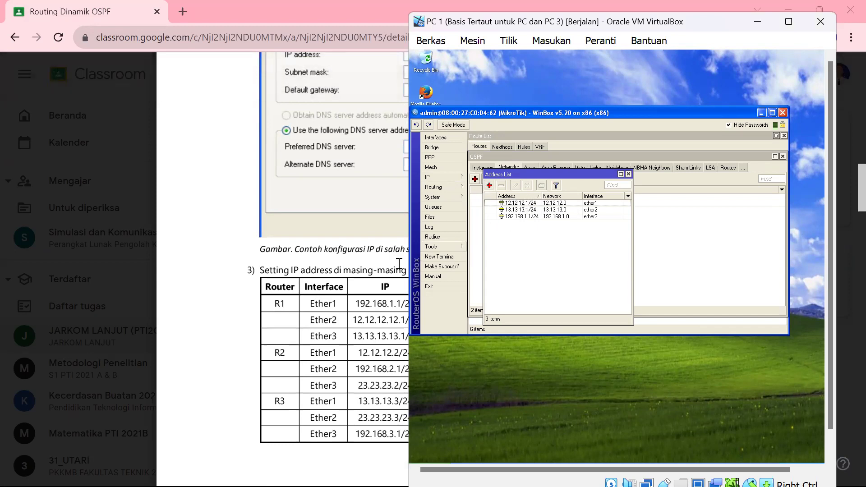
scroll(336, 316, "down", 5)
scroll(337, 318, "up", 9)
scroll(337, 318, "down", 10)
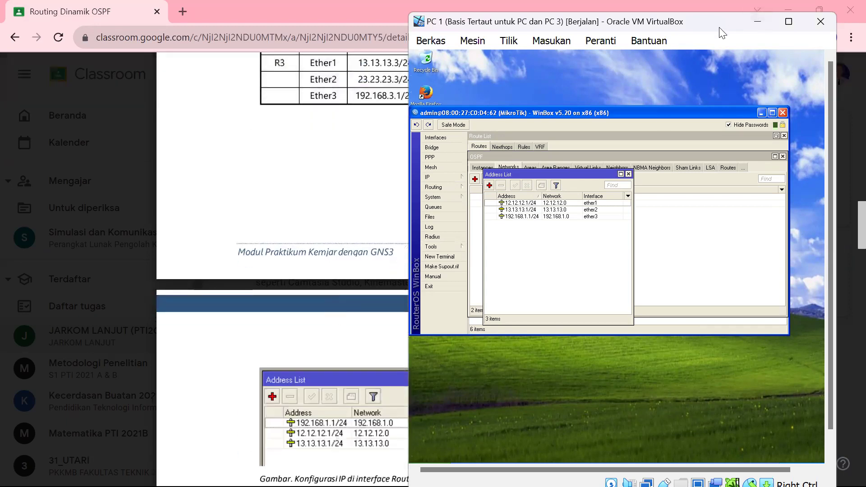
left_click_drag(722, 33, 804, 54)
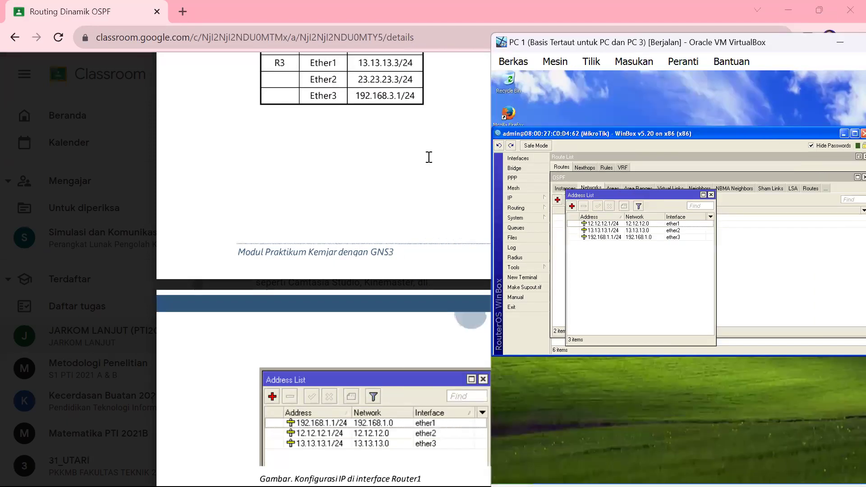
scroll(418, 167, "up", 5)
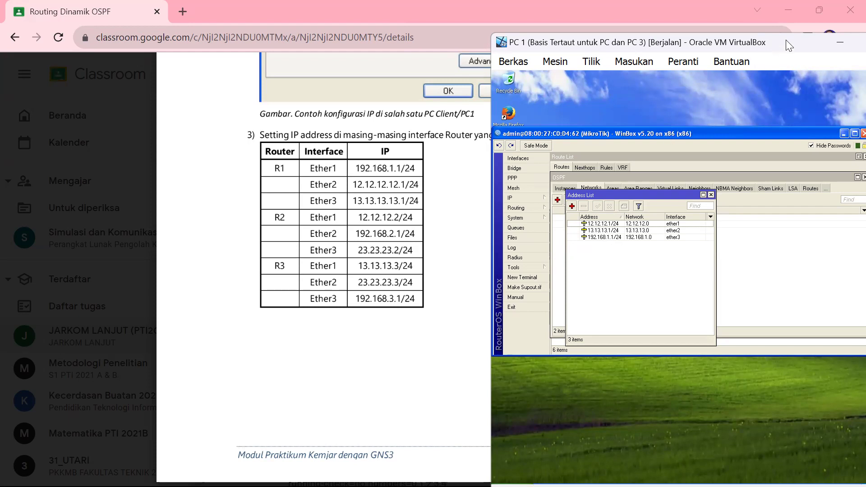
left_click_drag(788, 45, 718, 51)
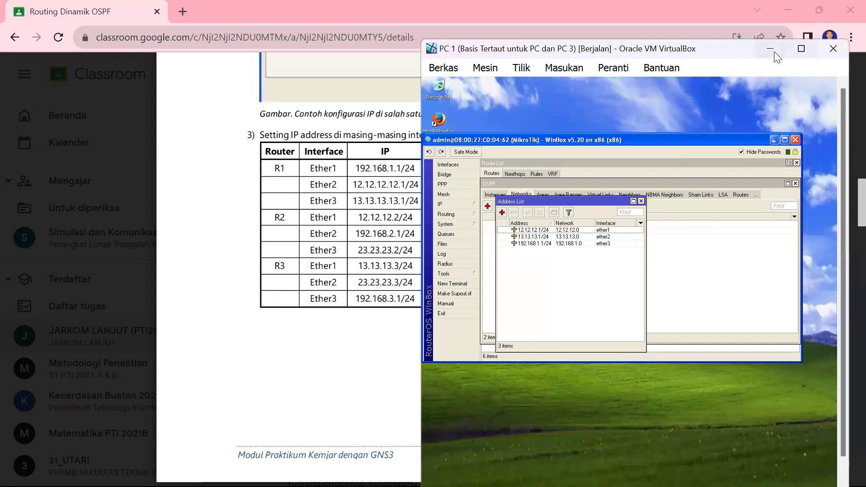
Step: Close the router's address list and end the WinBox session on PC 1
left_click(641, 201)
left_click(796, 140)
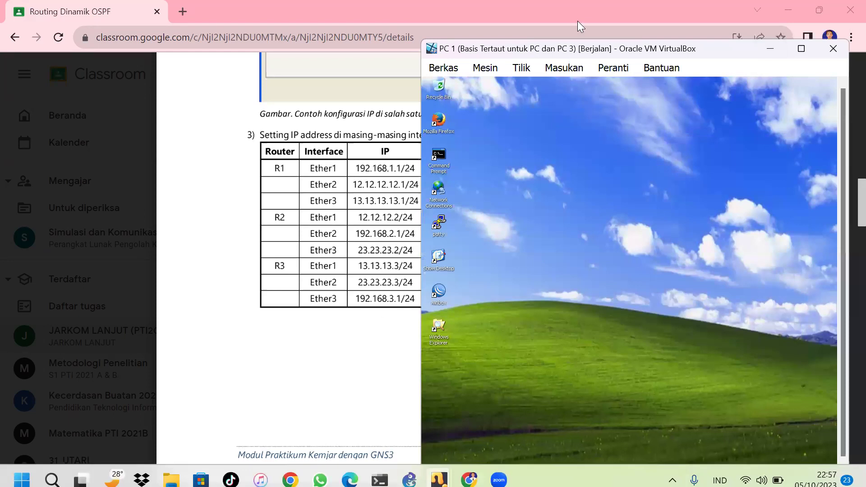
mouse_move(445, 459)
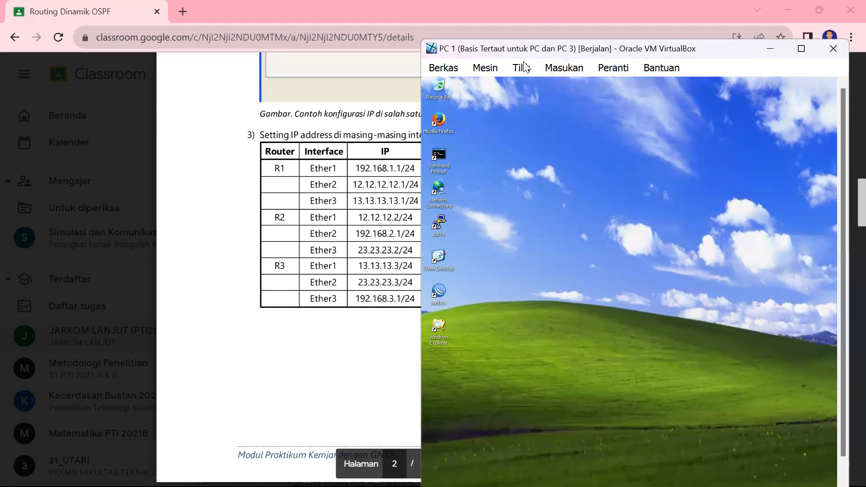
key("ctrl+f")
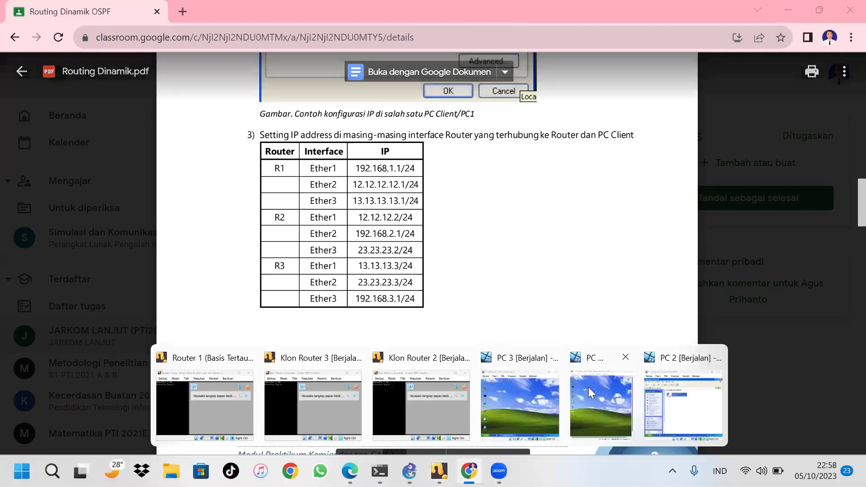
Step: Switch back to the PC 1 virtual machine, launch WinBox and connect as admin to the router at 192.168.1.1
left_click(596, 391)
double_click(438, 293)
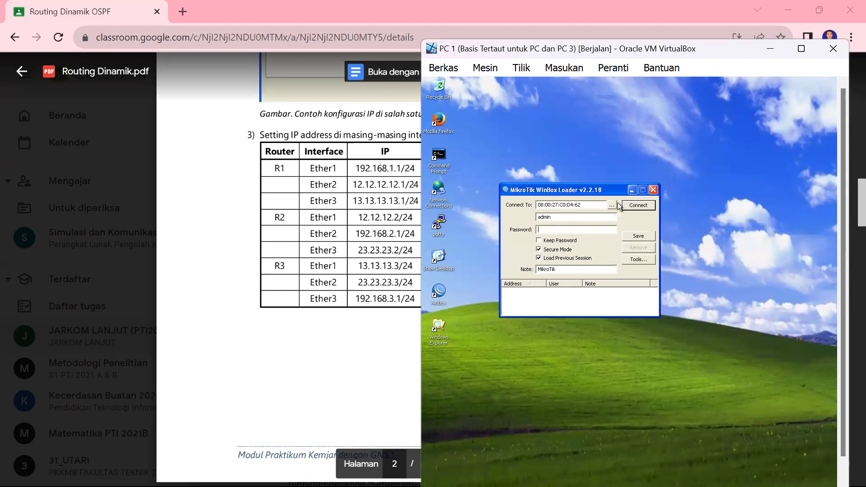
left_click(612, 205)
left_click(605, 225)
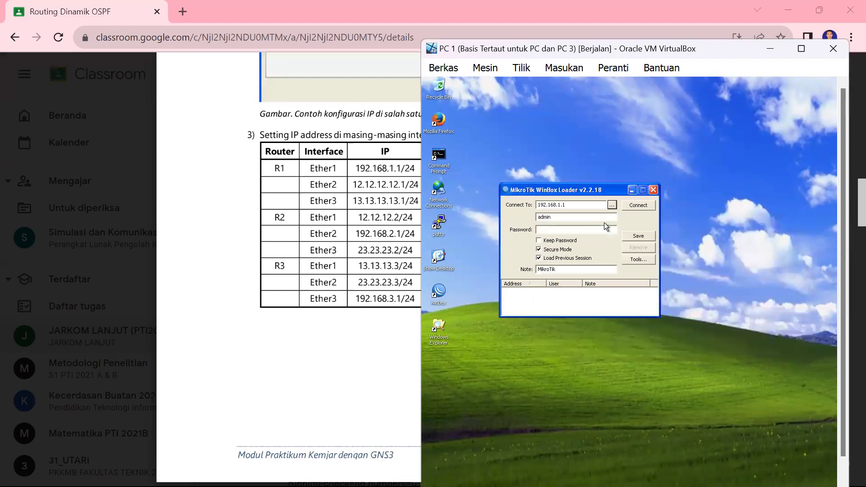
left_click(639, 206)
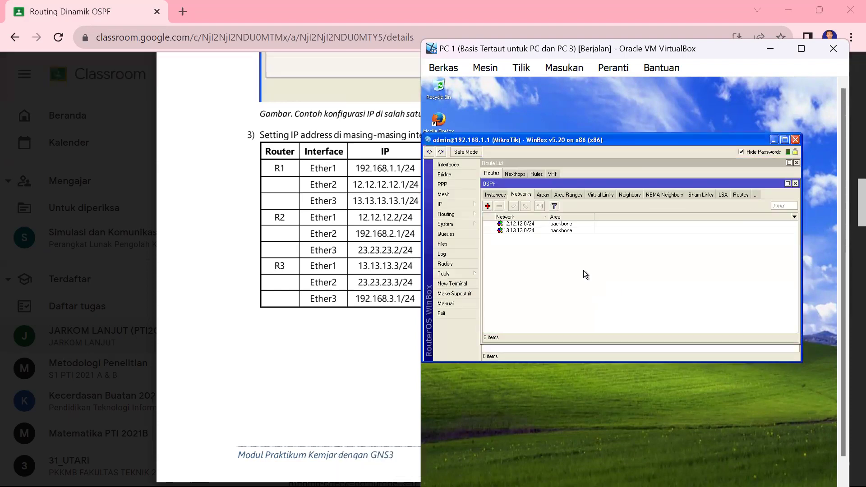
Step: Check Router 1's IP address list, then close the WinBox session and minimize the PC 1 window
left_click(462, 205)
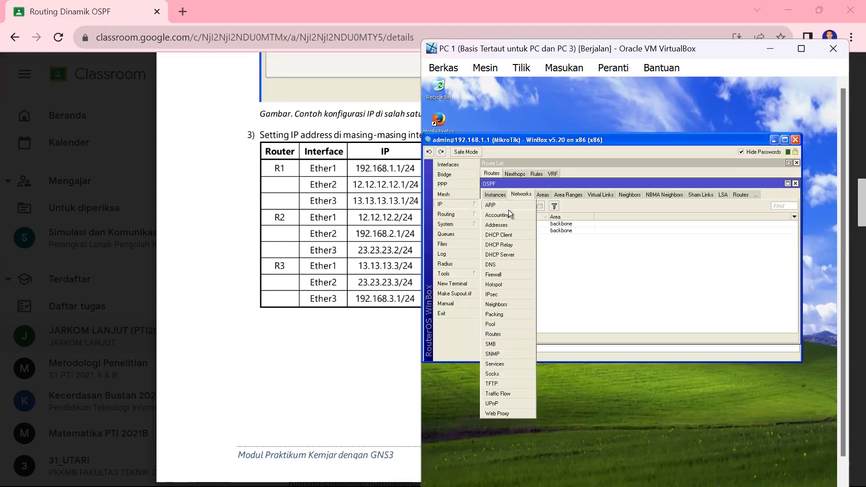
left_click(510, 225)
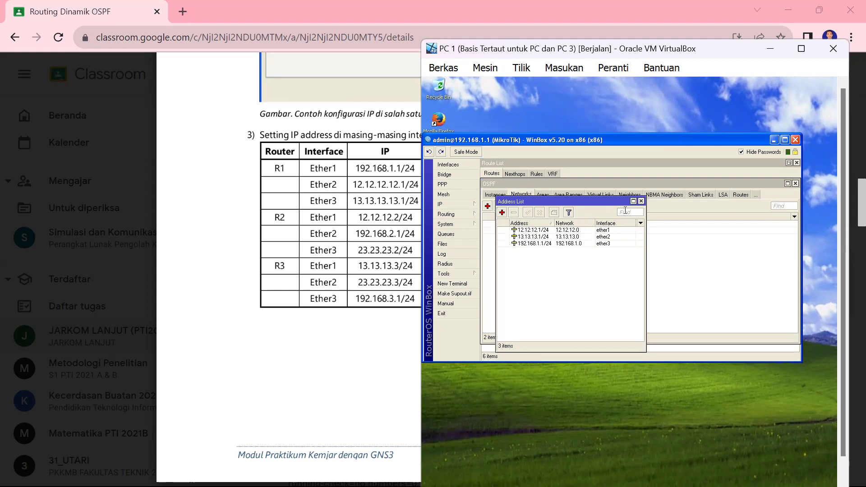
left_click(641, 201)
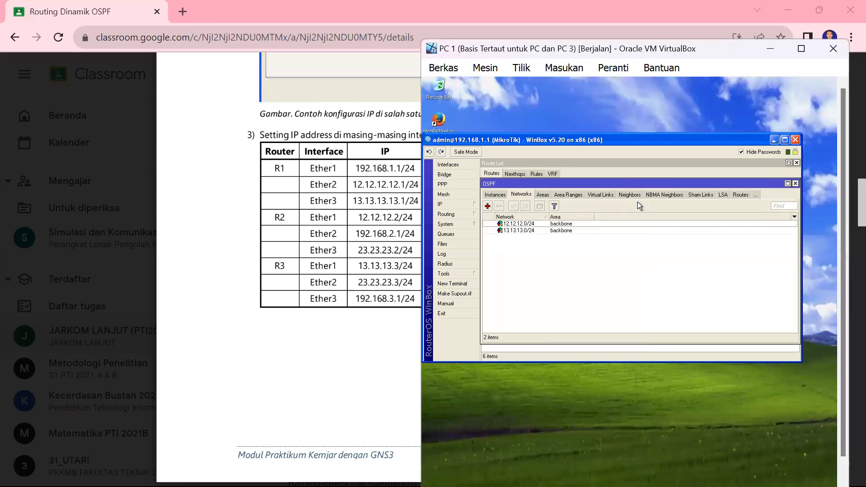
left_click(794, 139)
left_click(772, 53)
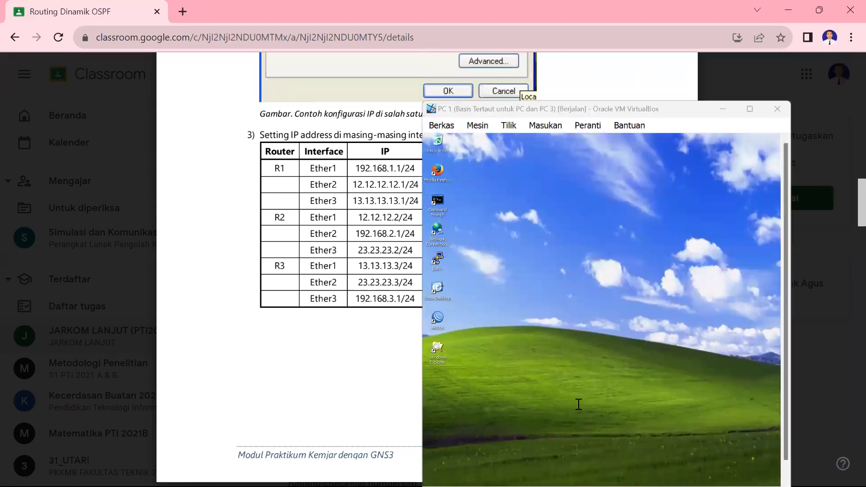
mouse_move(496, 472)
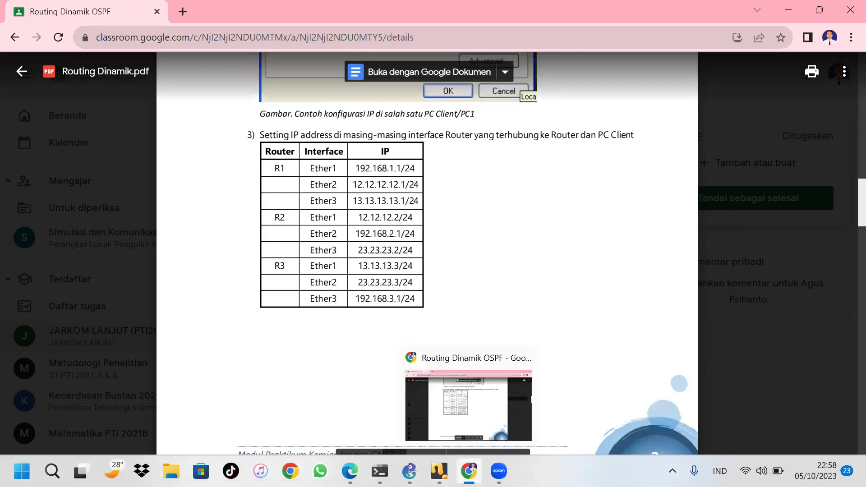
left_click(469, 471)
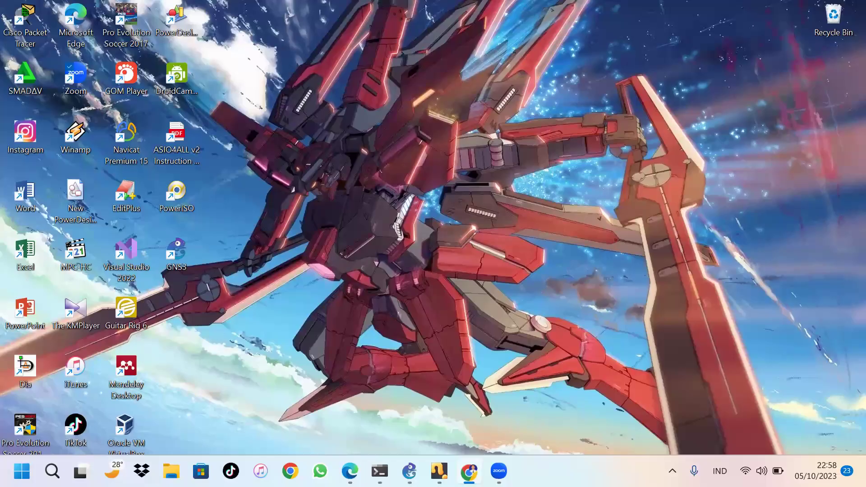
left_click(468, 472)
Step: Bring up the PC 1 virtual machine again, relaunch WinBox and connect to 192.168.1.1 as admin
mouse_move(438, 471)
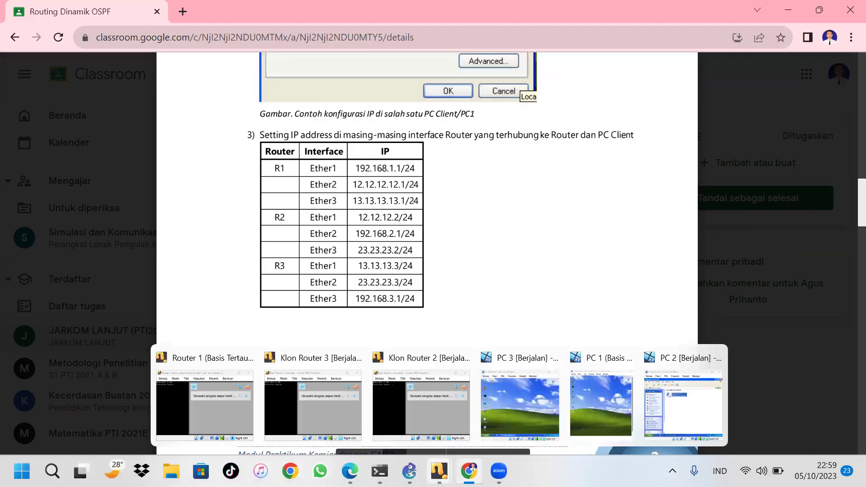
left_click(584, 381)
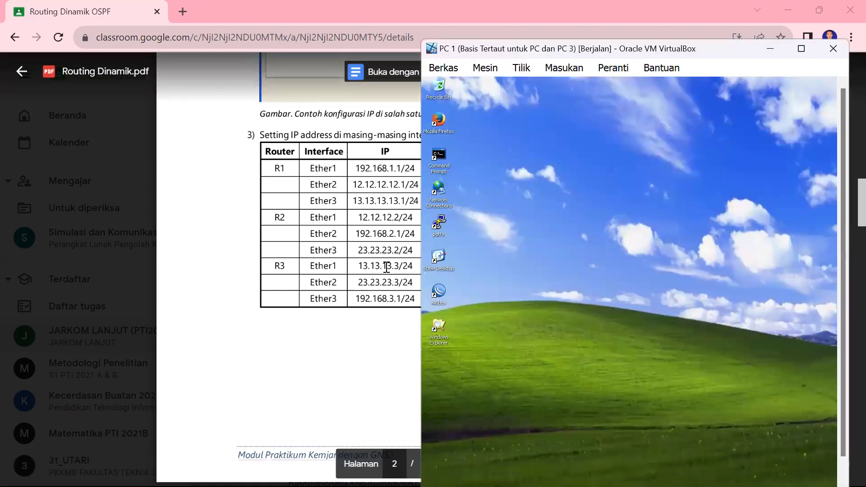
double_click(438, 293)
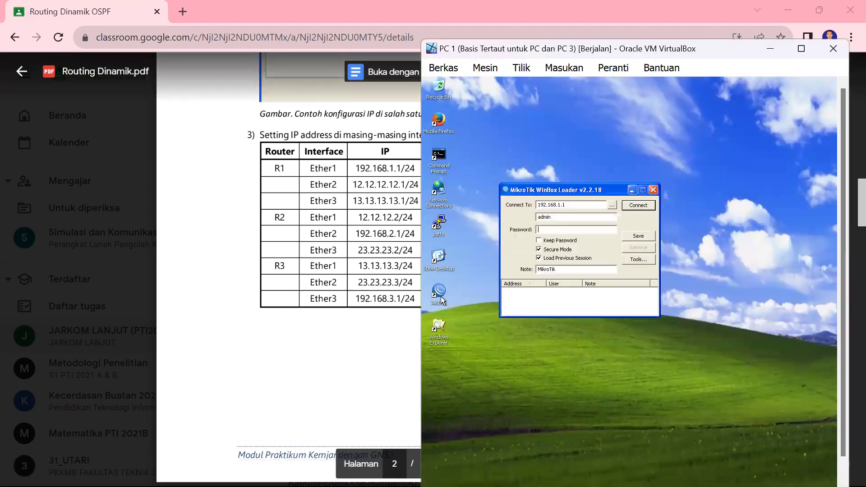
left_click(610, 205)
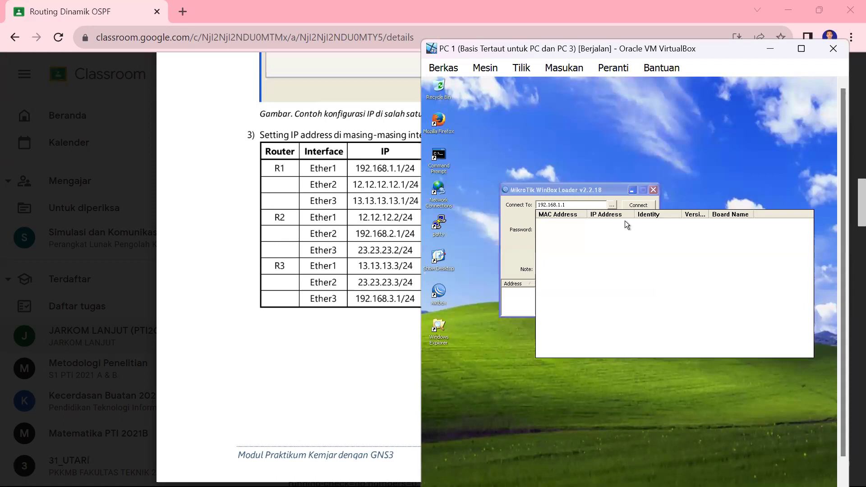
left_click(622, 226)
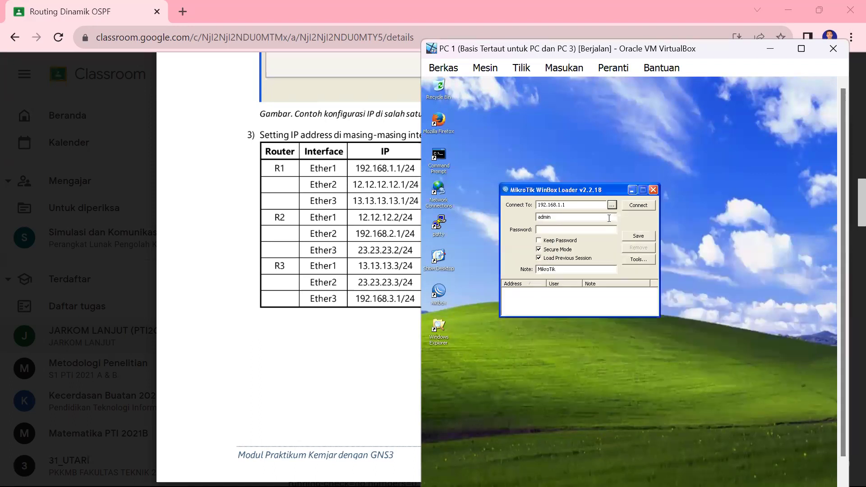
left_click(638, 205)
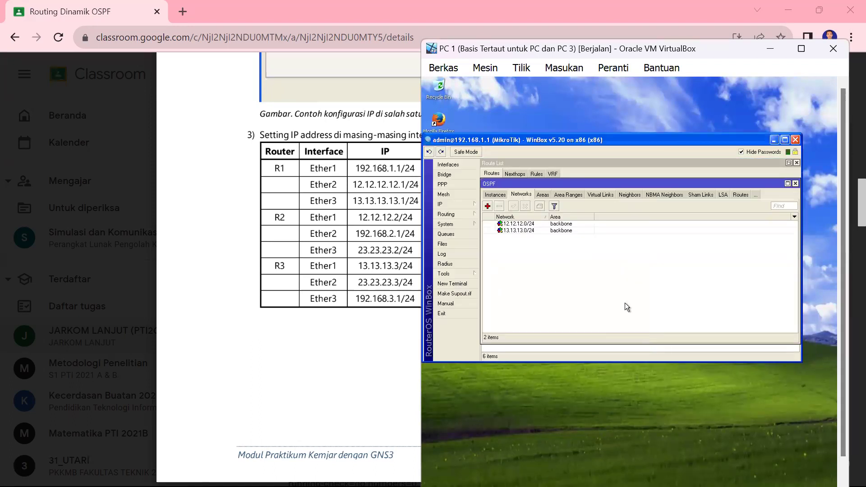
Step: Review the addresses on Router 1's ether1, ether2 and ether3, then close WinBox and minimize PC 1
left_click(460, 204)
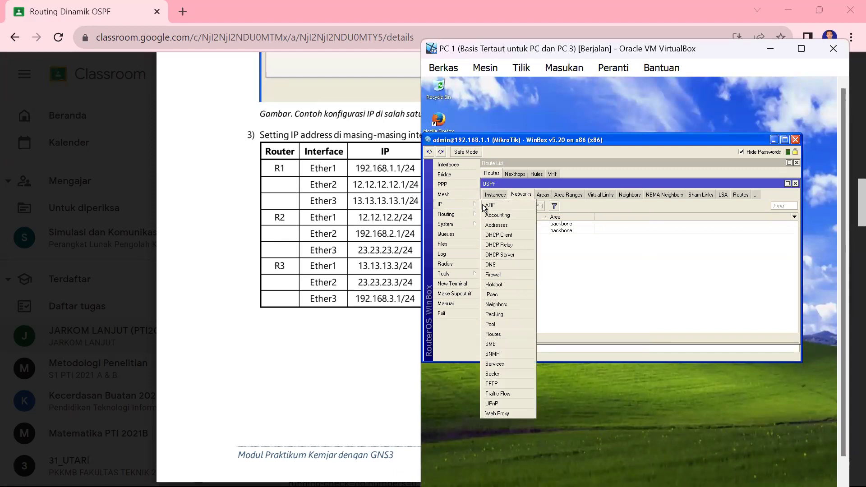
left_click(505, 225)
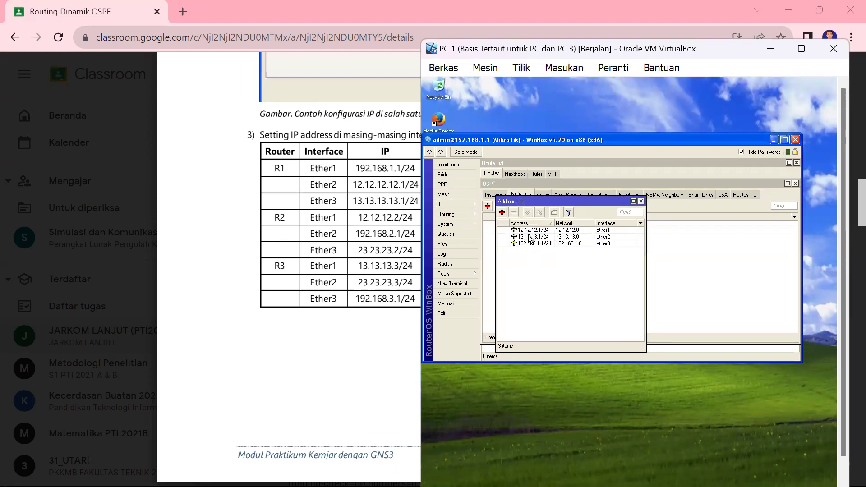
left_click(640, 201)
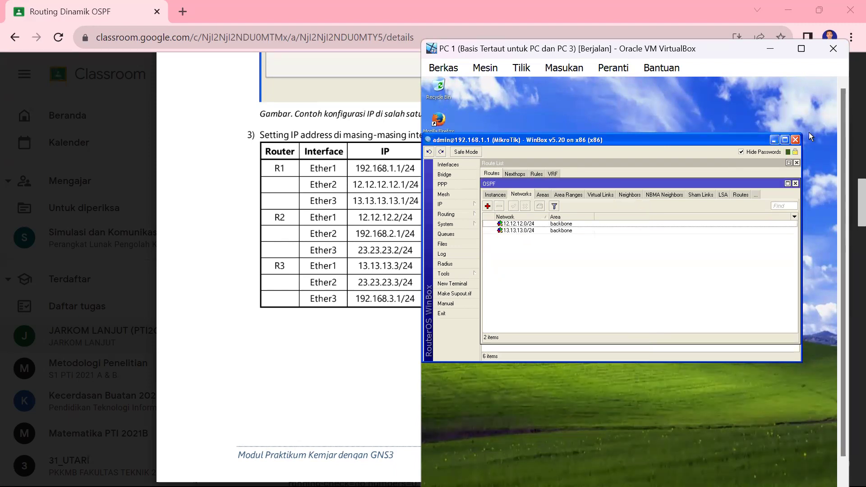
left_click(795, 139)
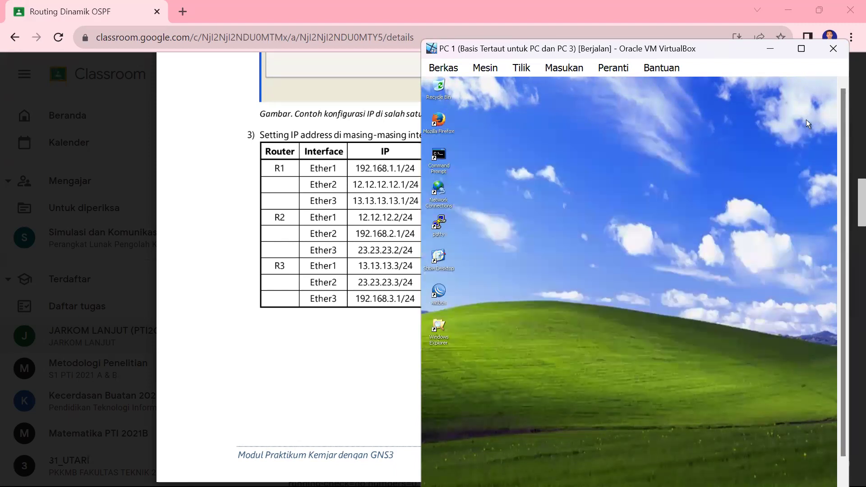
left_click(777, 53)
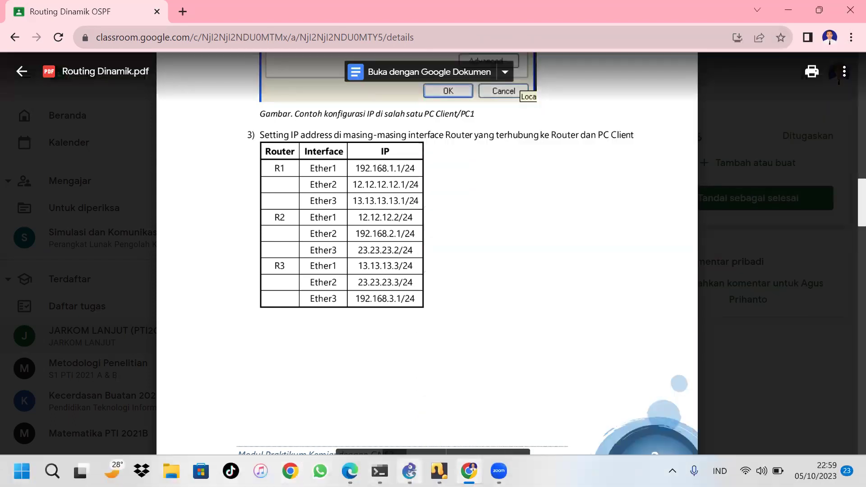
Step: Switch to the PC 3 virtual machine, launch WinBox and connect as admin to the discovered router at 192.168.3.1
mouse_move(439, 471)
left_click(545, 407)
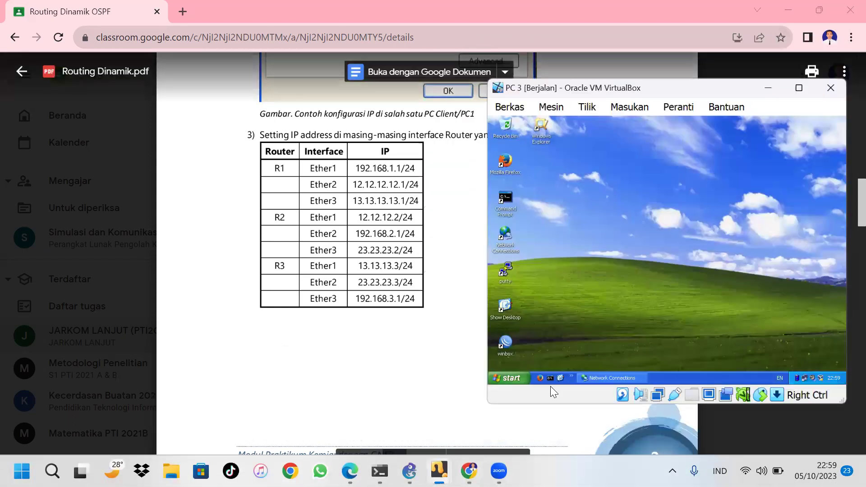
double_click(505, 343)
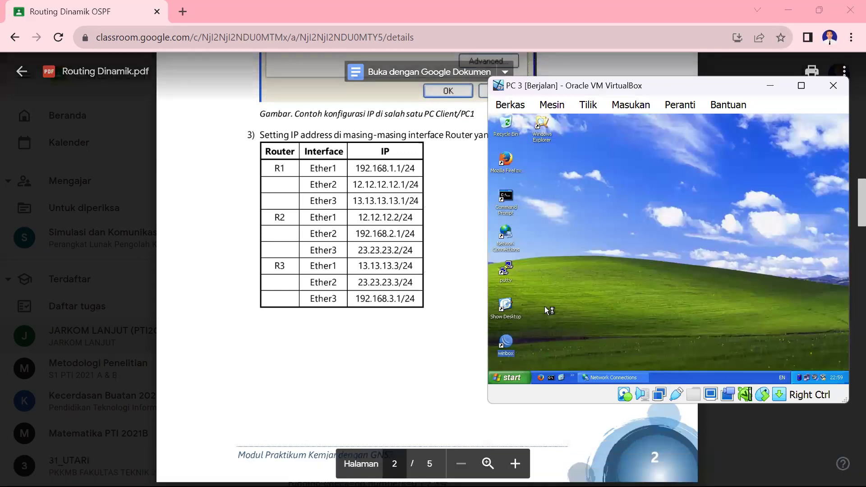
left_click(603, 138)
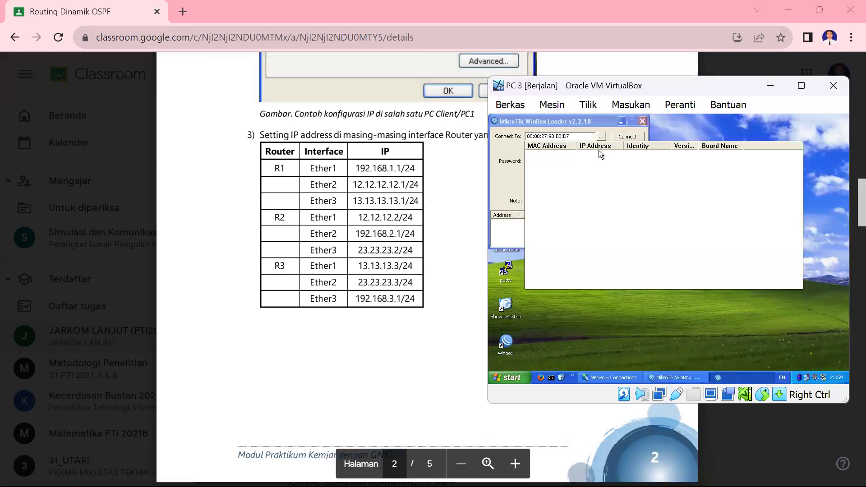
left_click(594, 156)
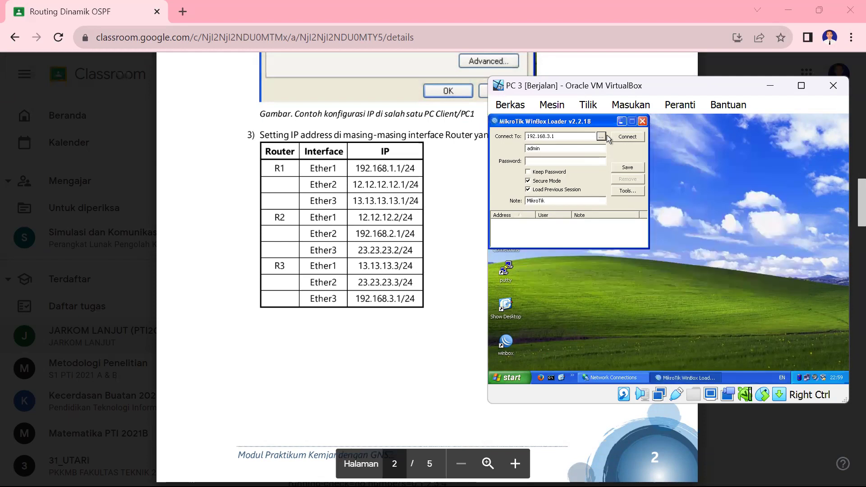
left_click(614, 137)
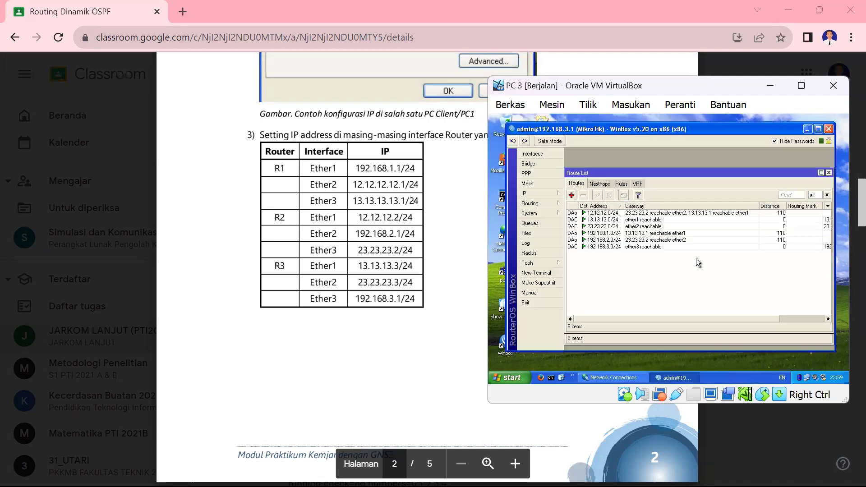
Step: Review Router 3's IP address list against the module, then close WinBox and minimize the PC 3 window
left_click(543, 192)
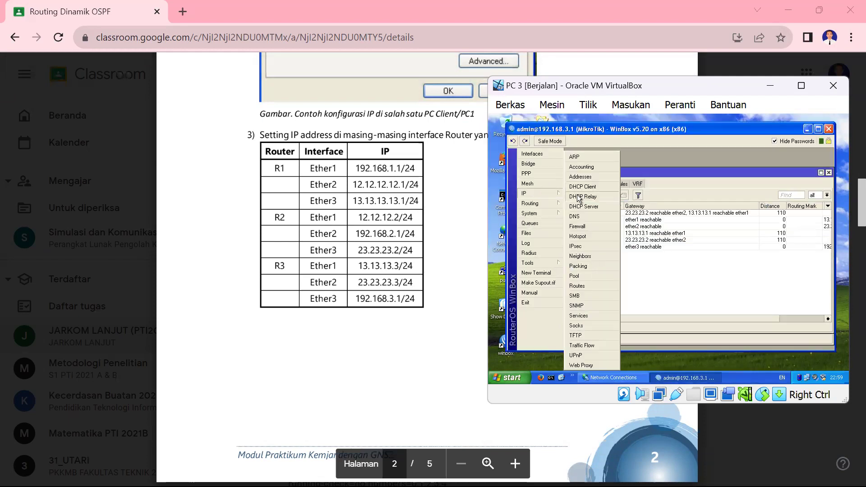
left_click(582, 176)
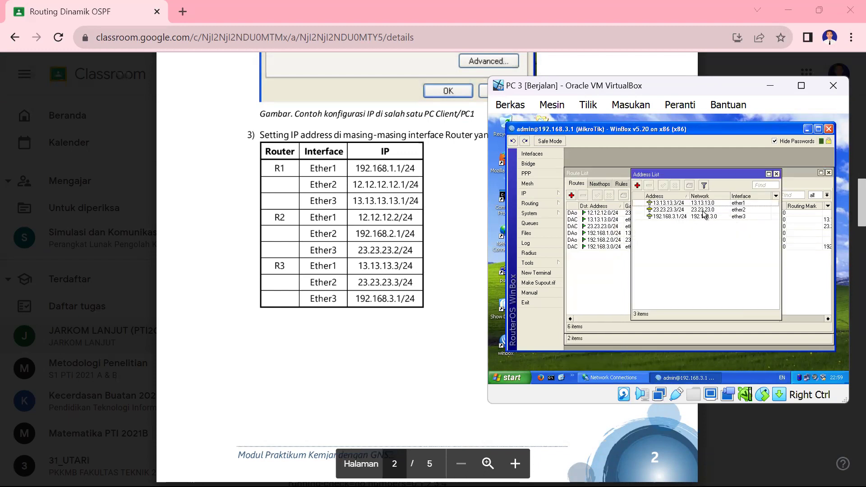
left_click(776, 174)
left_click(829, 129)
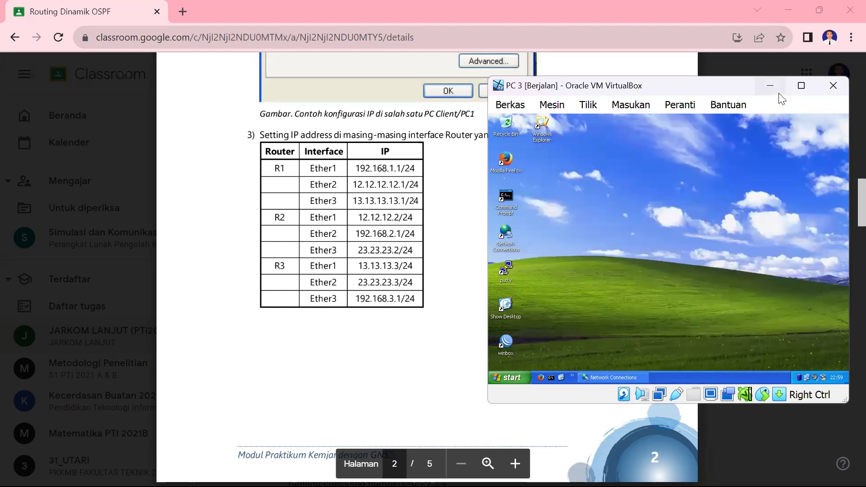
left_click(771, 87)
Step: Read step 4 of the module about setting Redistribute Connected Routes on each router's default OSPF instance
scroll(363, 253, "down", 14)
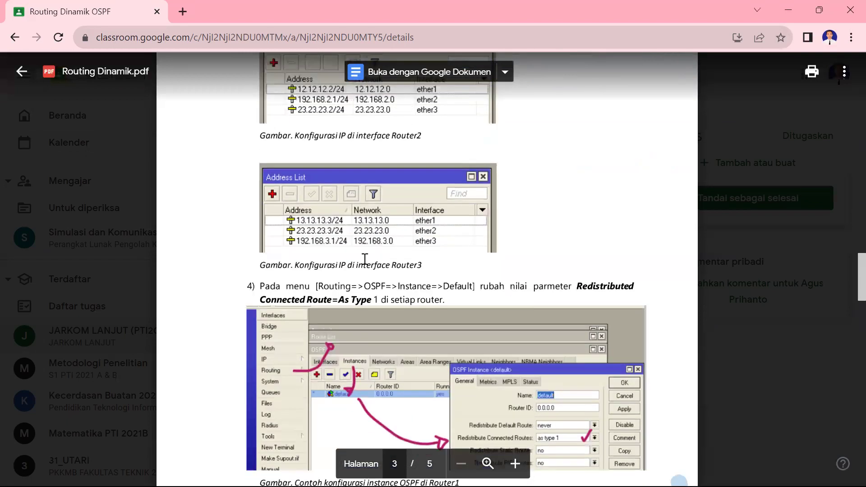
scroll(364, 259, "down", 2)
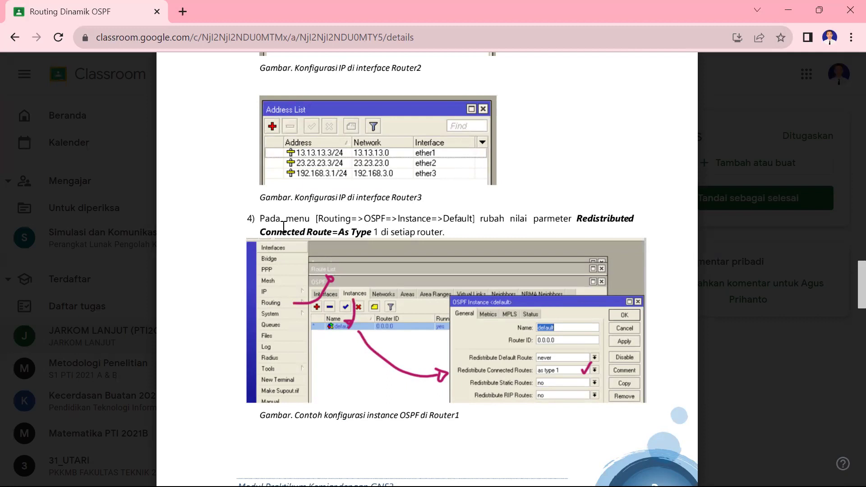
scroll(283, 226, "down", 5)
scroll(329, 246, "up", 3)
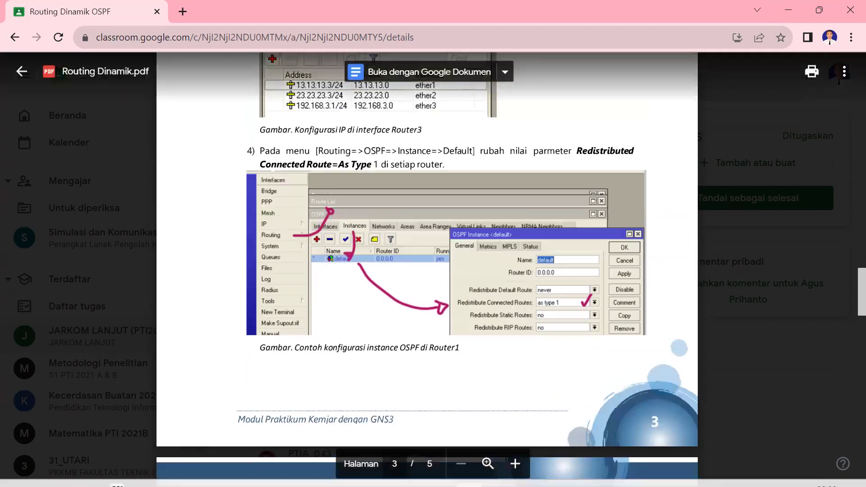
Step: Switch to the PC 1 virtual machine, launch WinBox and connect to Router 1 at 192.168.1.1 as admin
mouse_move(481, 459)
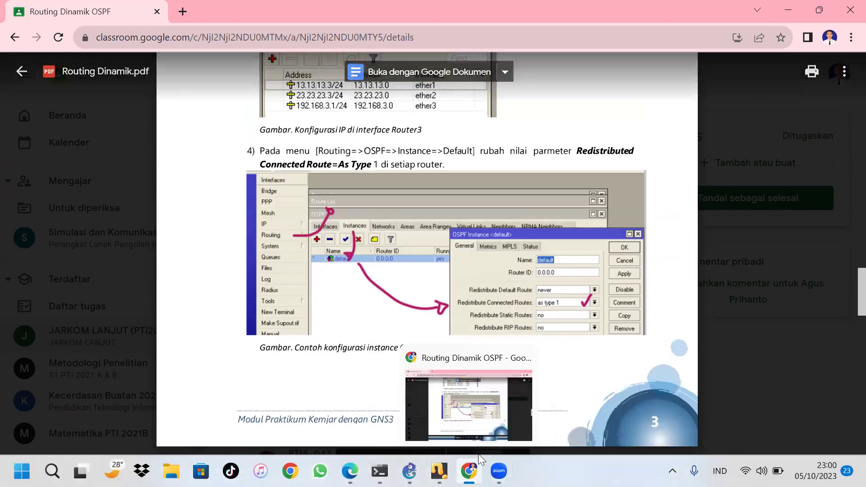
mouse_move(438, 471)
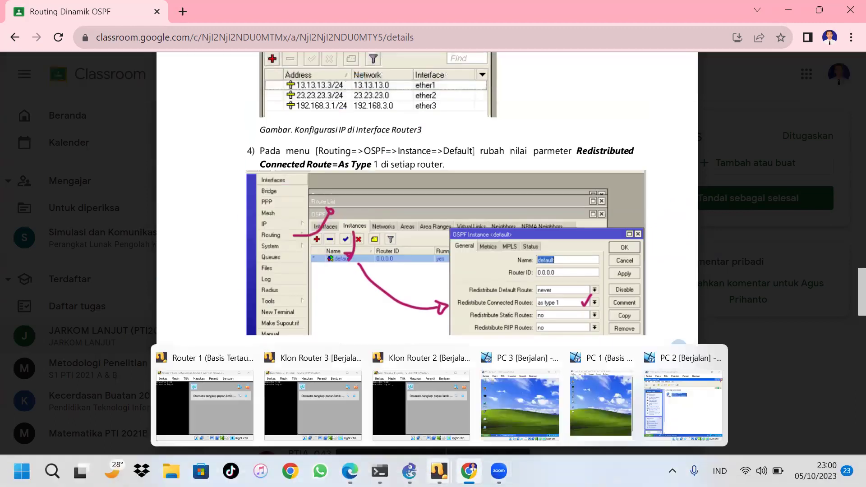
left_click(606, 388)
double_click(439, 294)
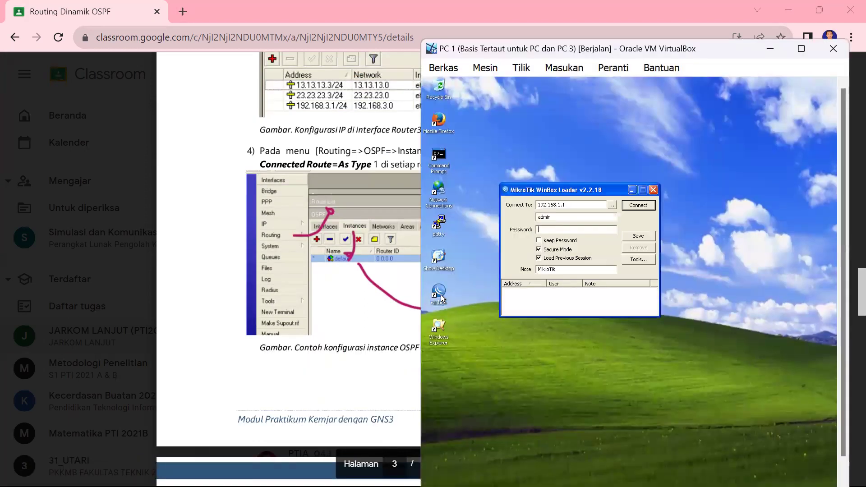
left_click(625, 205)
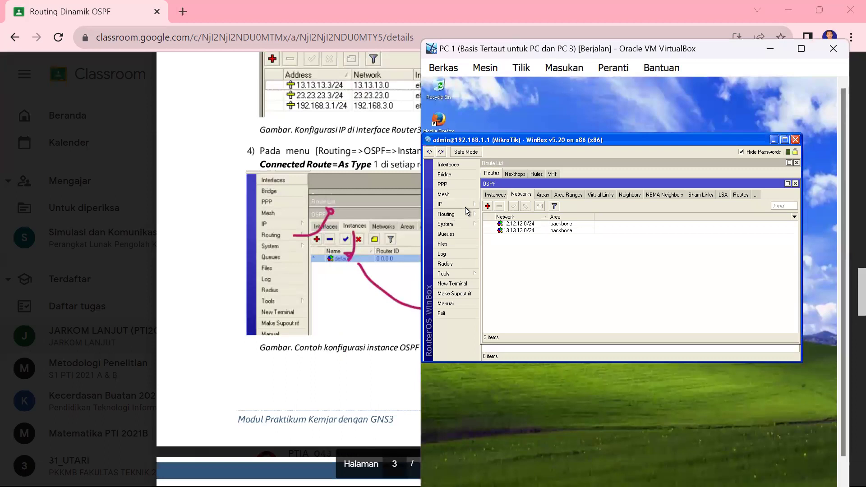
Step: Check Redistribute Connected Routes in Router 1's default OSPF instance, then close WinBox and minimize PC 1
left_click(465, 215)
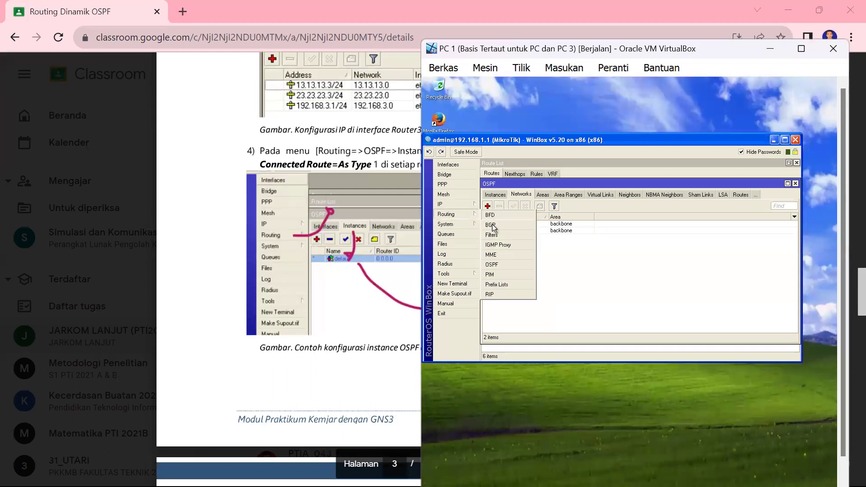
left_click(506, 265)
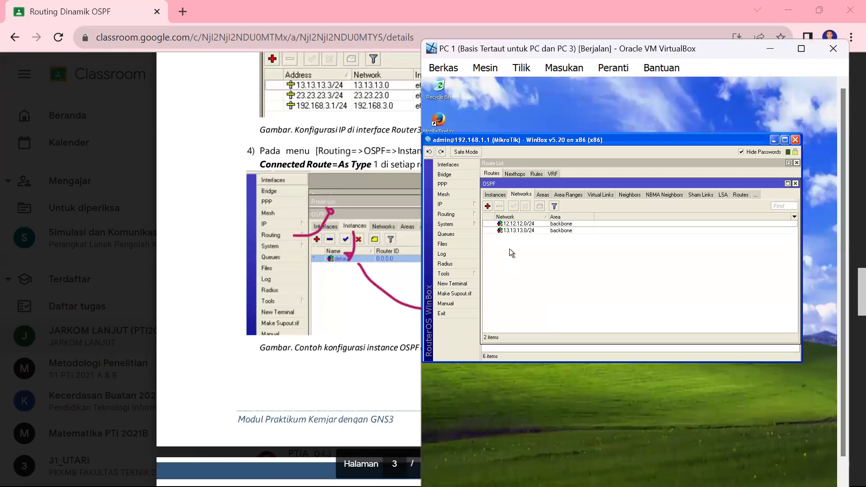
left_click(495, 195)
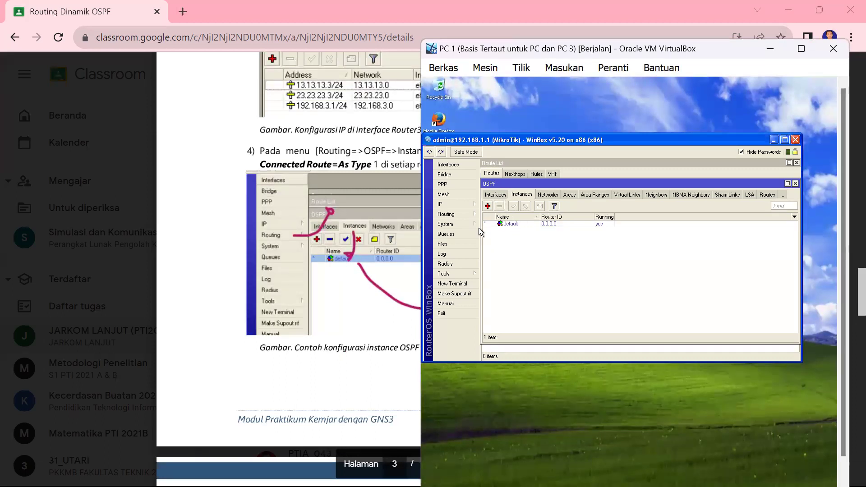
double_click(564, 221)
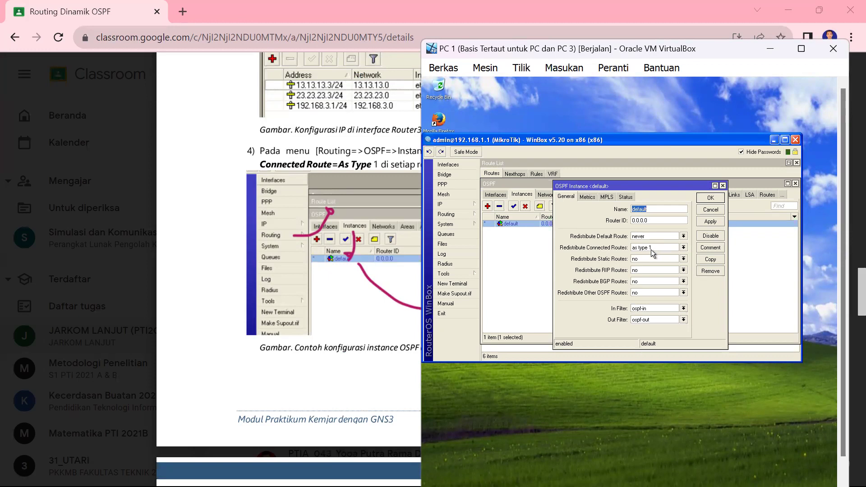
left_click(723, 186)
left_click(798, 141)
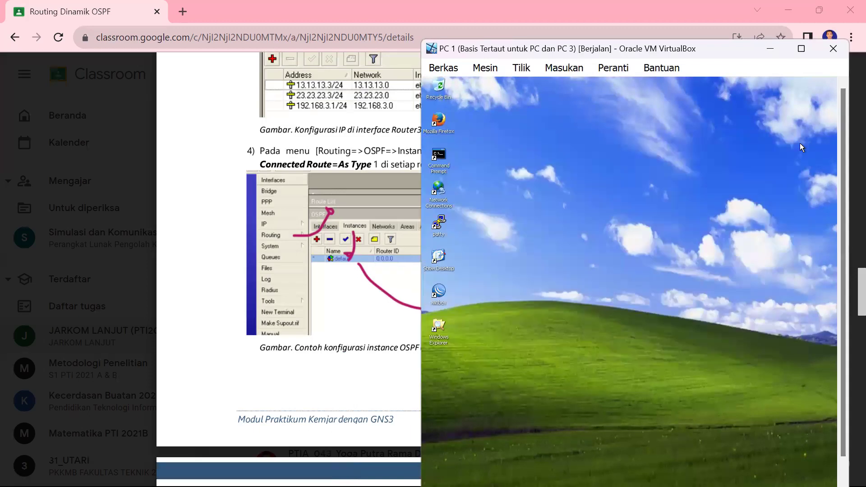
left_click(774, 51)
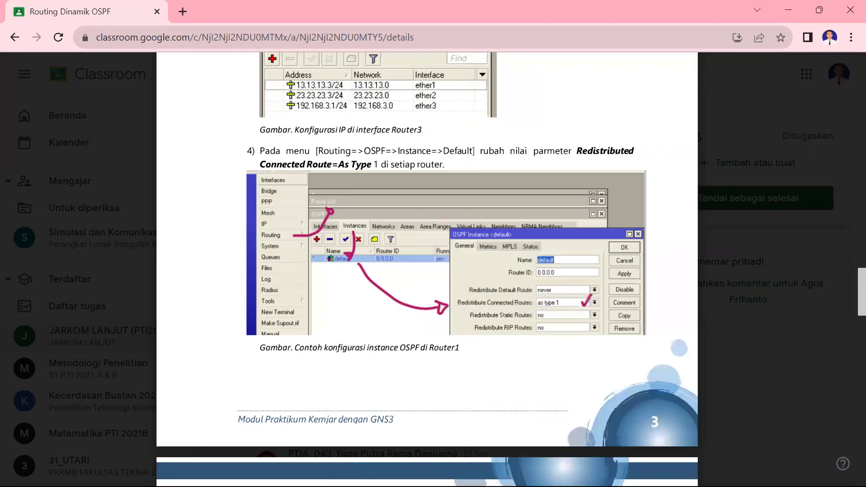
Step: Switch to the PC 2 virtual machine, launch WinBox and connect as admin to the router with MAC address 08:00:27:63:8E:45
mouse_move(469, 471)
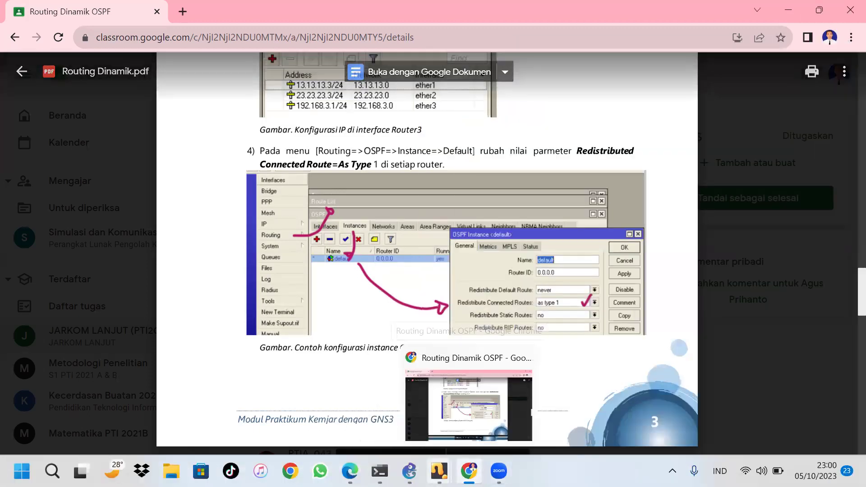
mouse_move(438, 471)
left_click(677, 388)
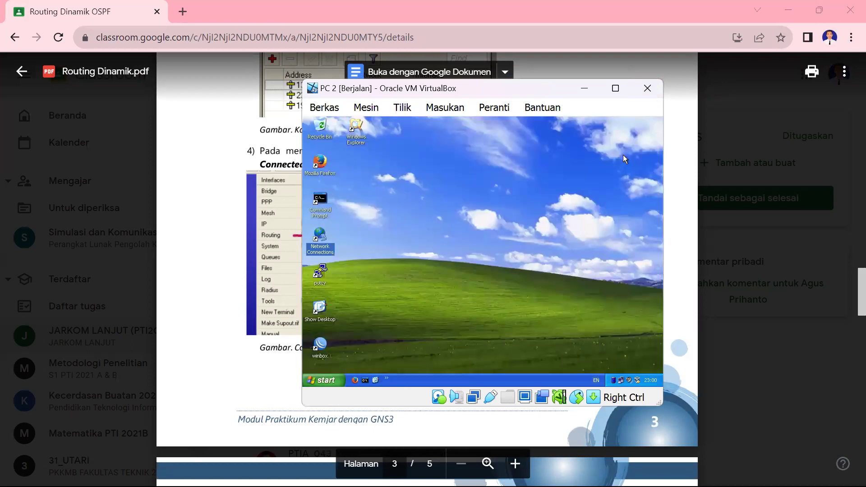
left_click(320, 345)
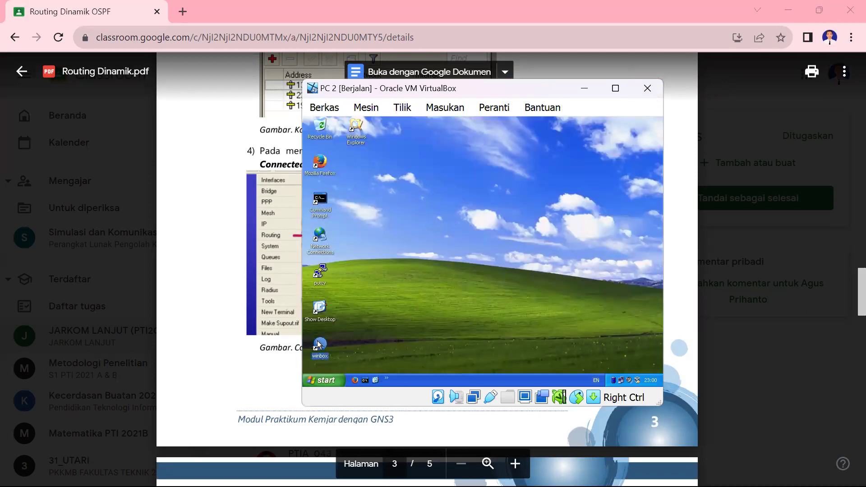
double_click(321, 345)
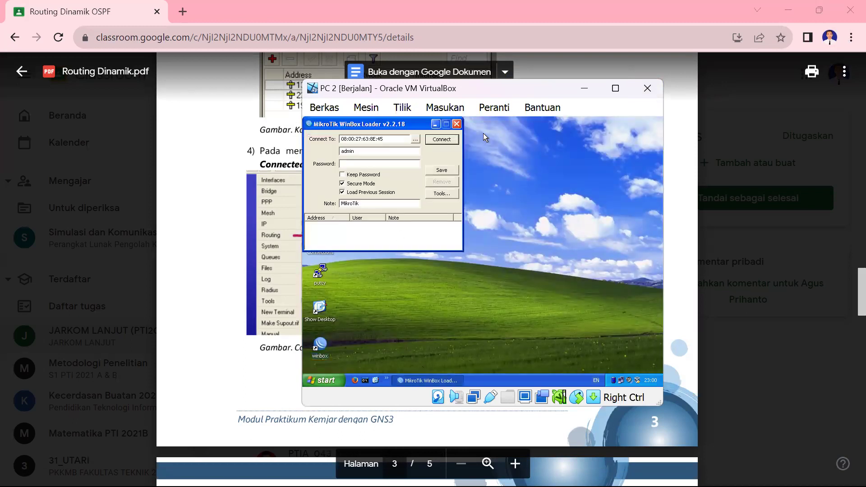
left_click(442, 139)
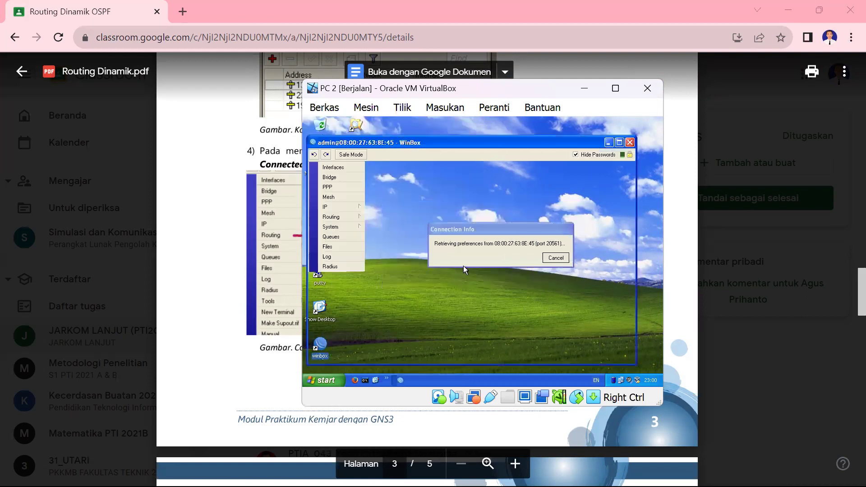
Step: Check Redistribute Connected Routes in Router 2's default OSPF instance, then close WinBox and minimize PC 2
left_click(359, 217)
left_click(377, 267)
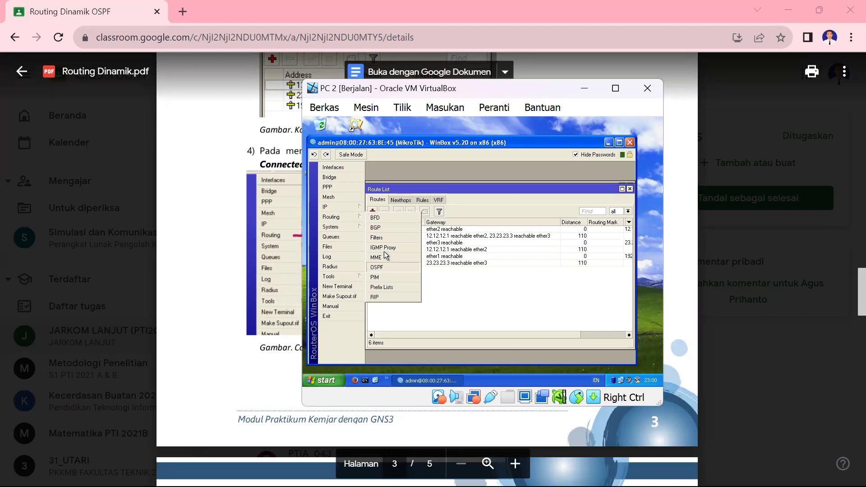
left_click(383, 200)
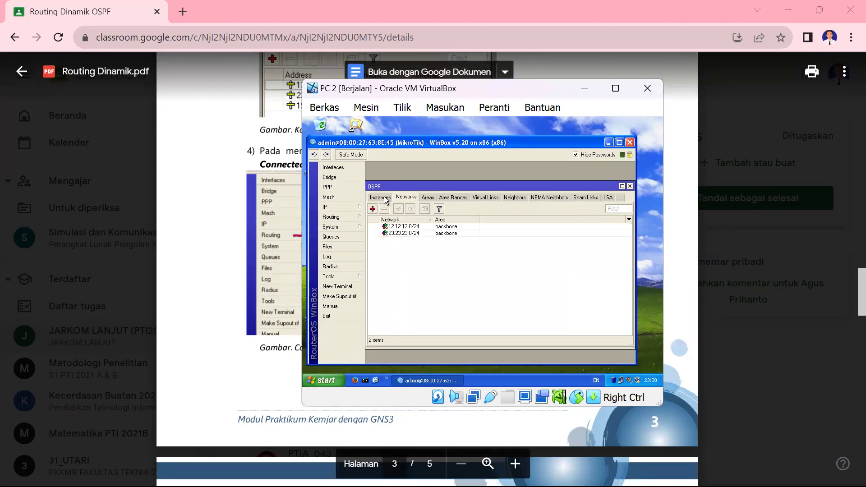
left_click(385, 200)
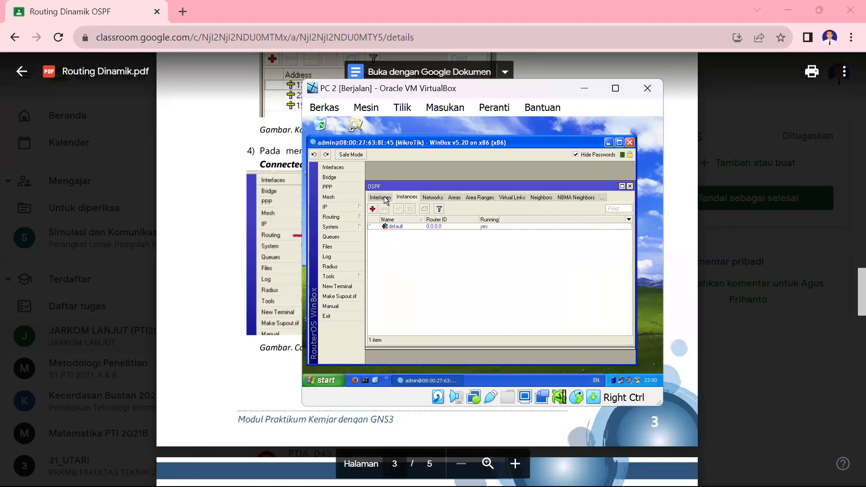
left_click(432, 228)
double_click(431, 229)
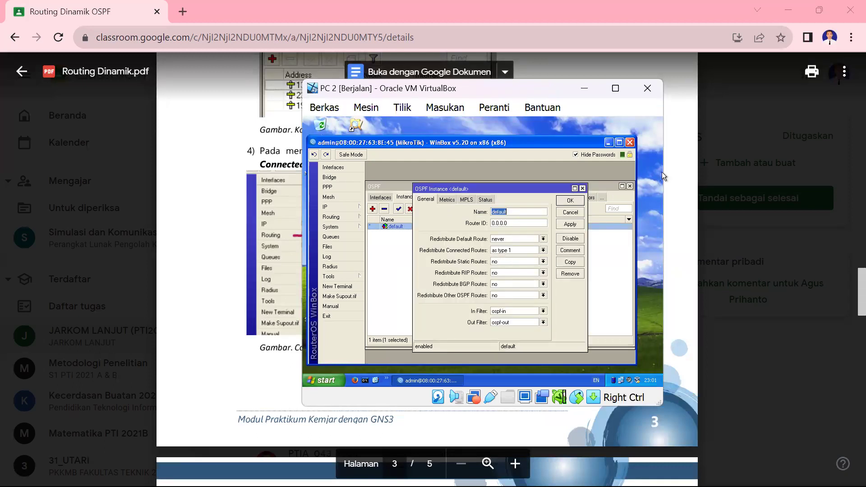
left_click(582, 189)
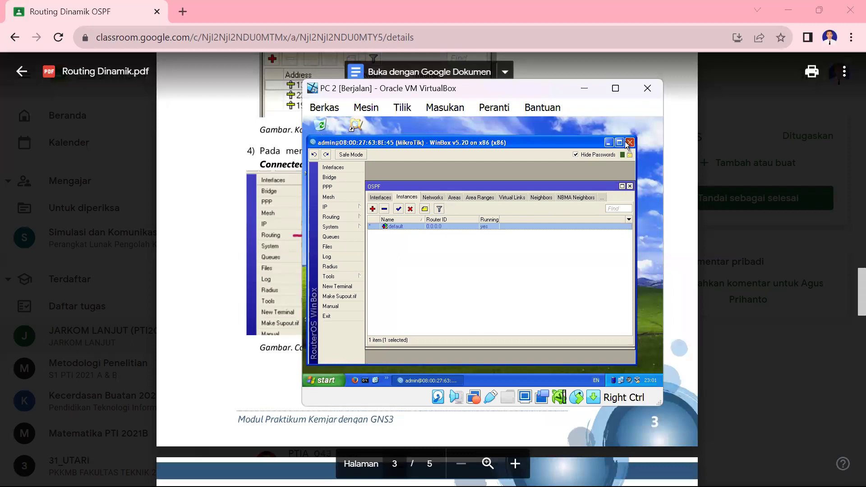
left_click(630, 142)
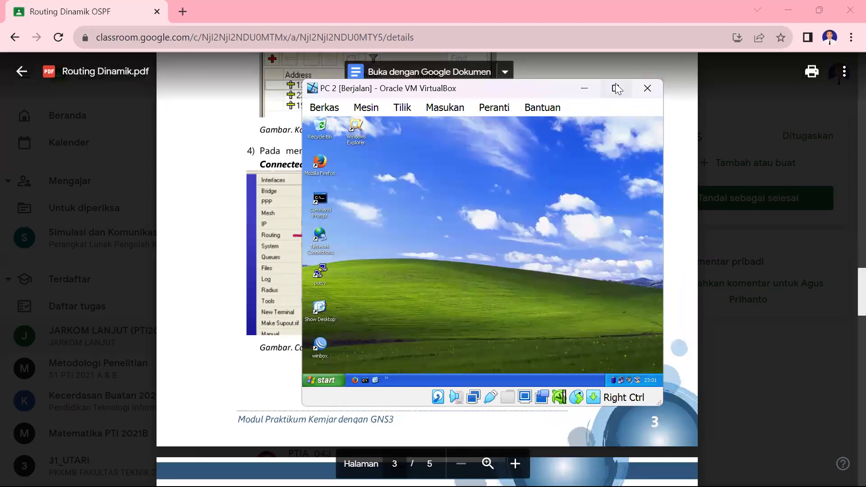
left_click(585, 88)
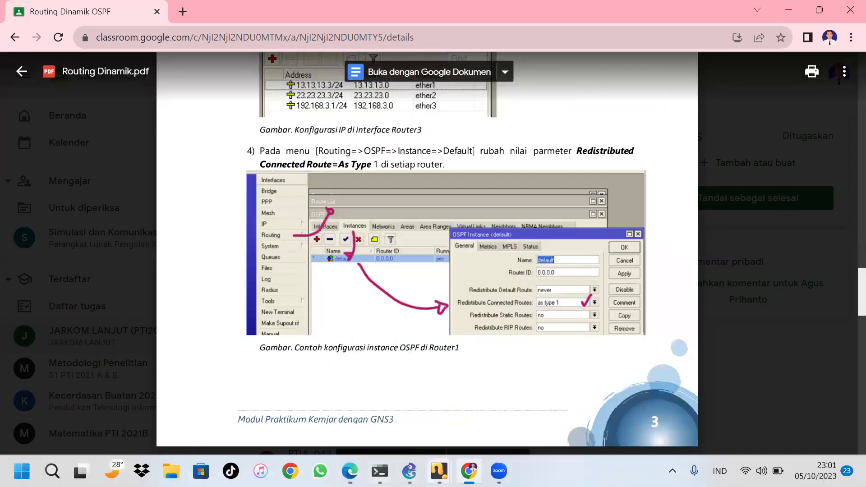
Step: Switch to the PC 3 virtual machine, launch WinBox and connect to Router 3 at 192.168.3.1 as admin
mouse_move(439, 470)
left_click(536, 391)
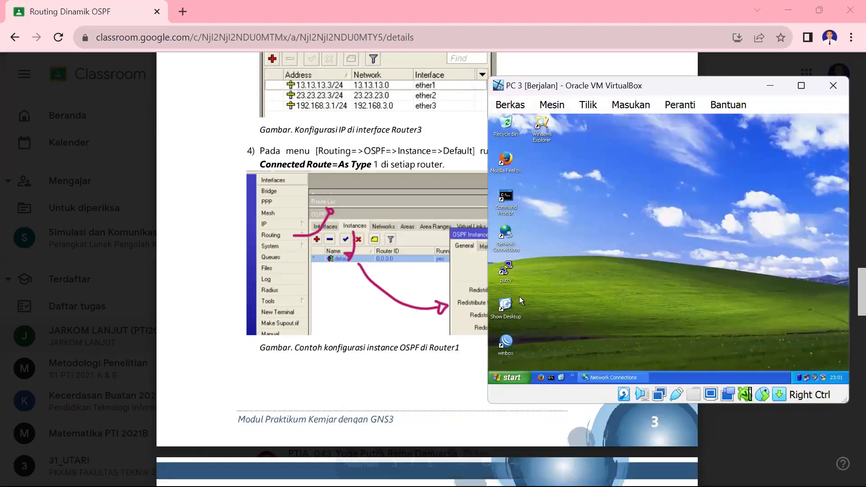
left_click(509, 347)
double_click(502, 347)
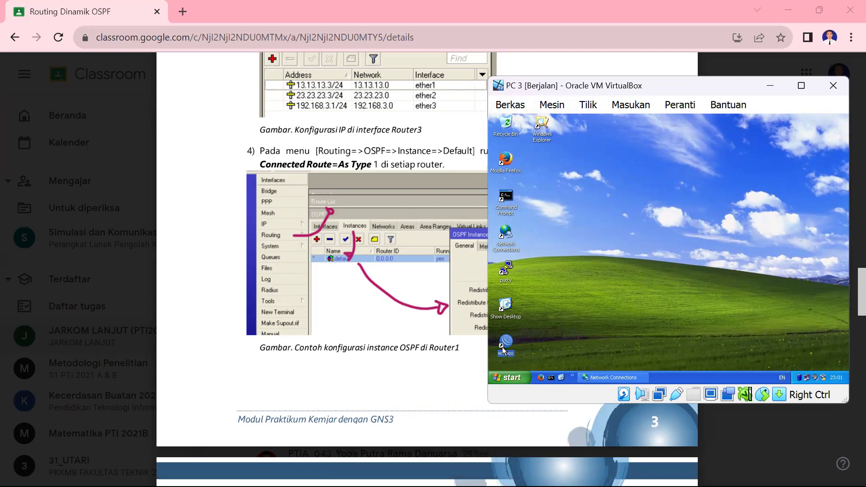
left_click(620, 136)
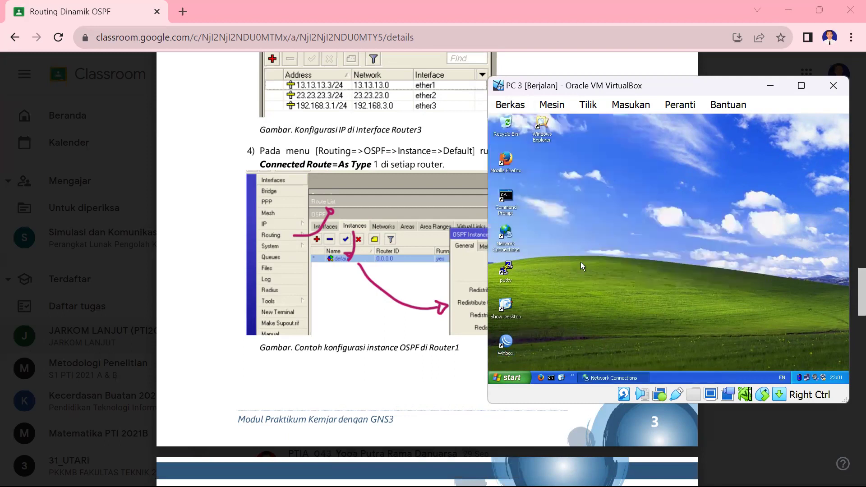
Step: Check Redistribute Connected Routes in Router 3's default OSPF instance, then close WinBox and minimize PC 3
left_click(541, 194)
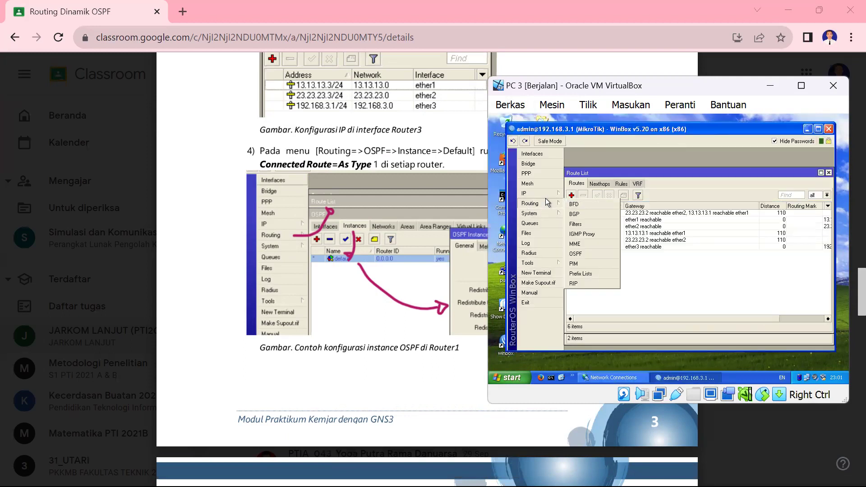
left_click(555, 205)
left_click(597, 254)
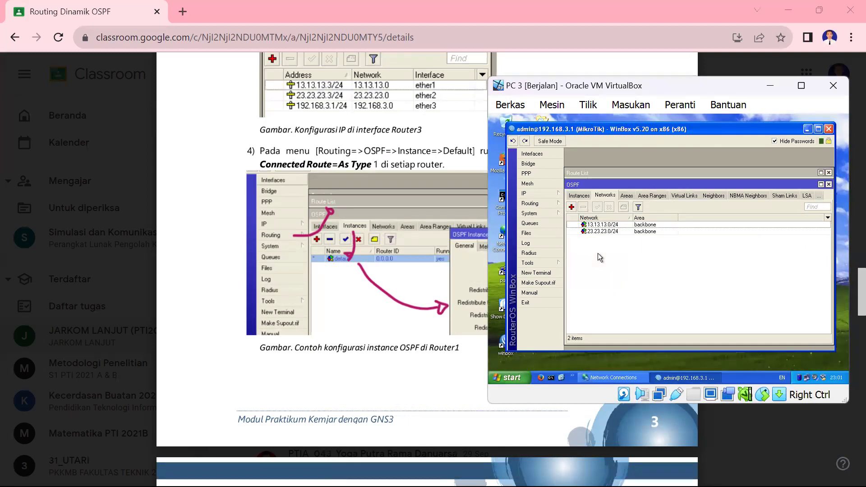
left_click(582, 196)
double_click(594, 224)
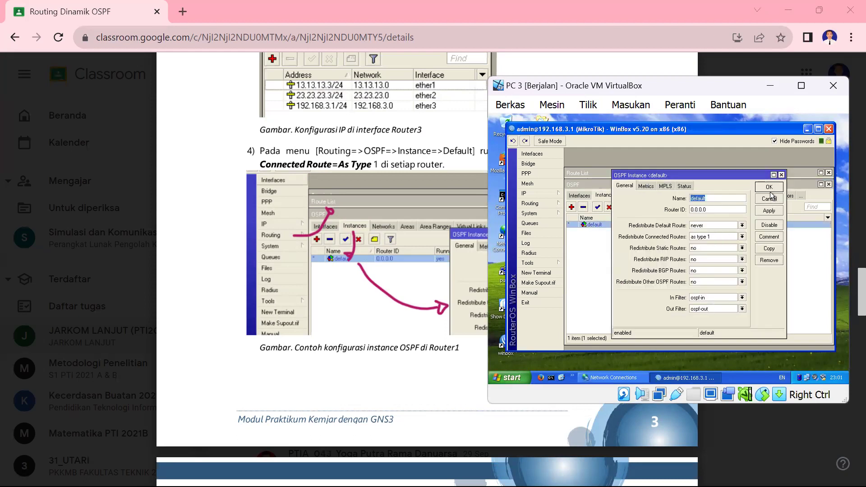
left_click(779, 186)
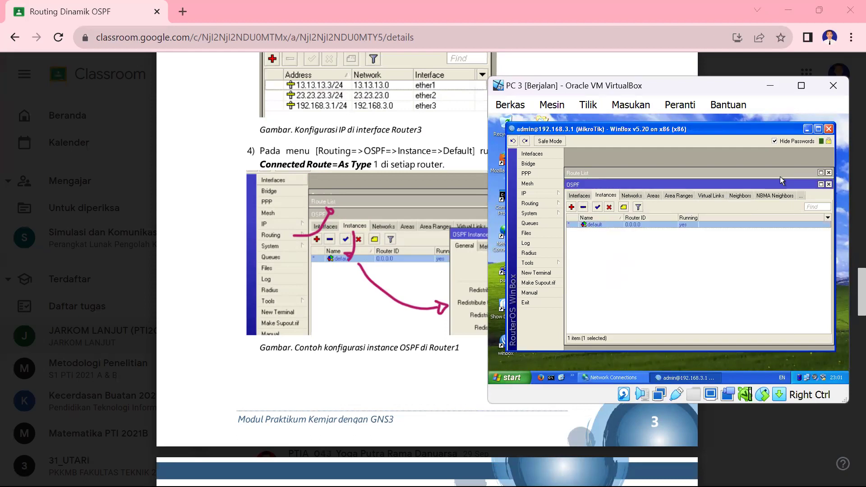
left_click(828, 130)
left_click(768, 87)
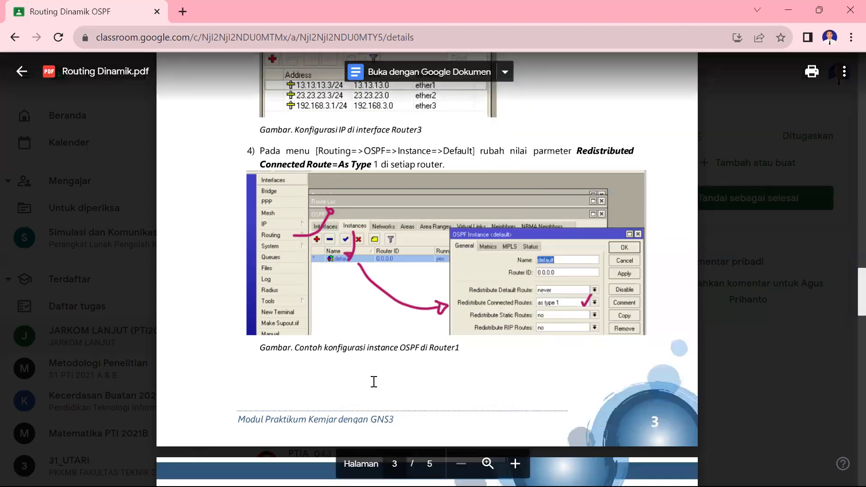
Step: Go to the OSPF network table in the module's step 5, then connect WinBox on PC 1 to Router 1 at 192.168.1.1 as admin
scroll(374, 382, "down", 5)
scroll(380, 331, "down", 1)
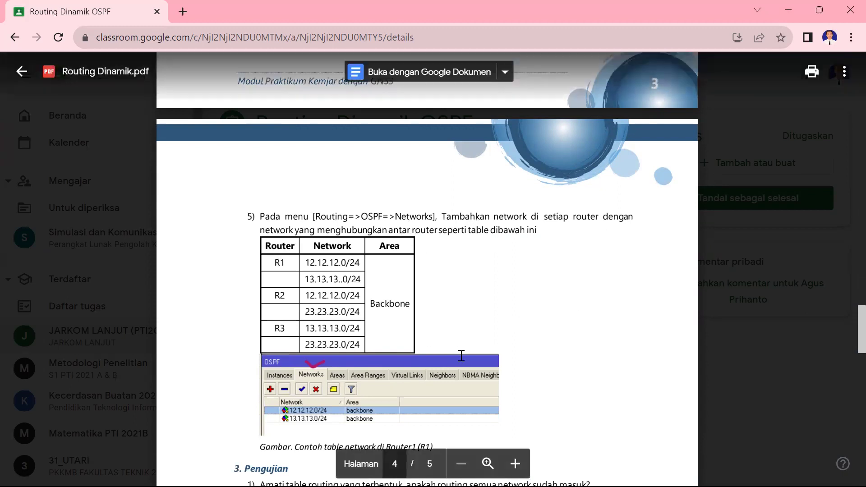
scroll(461, 355, "down", 1)
mouse_move(469, 471)
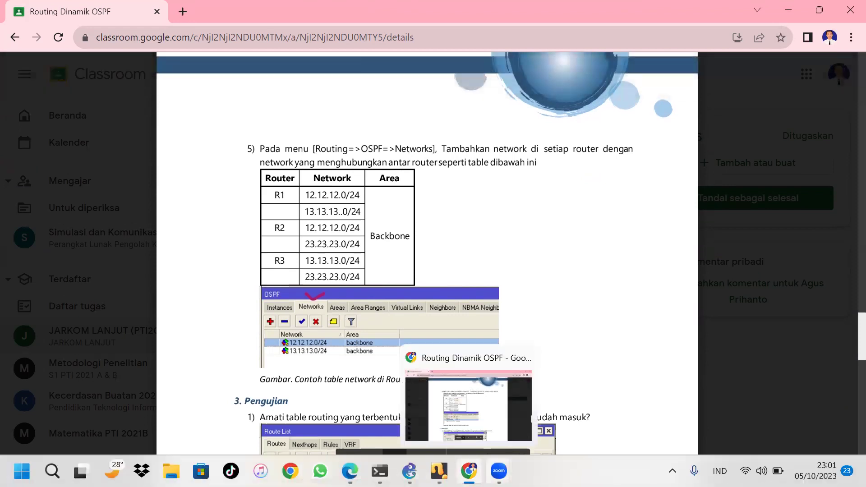
mouse_move(438, 471)
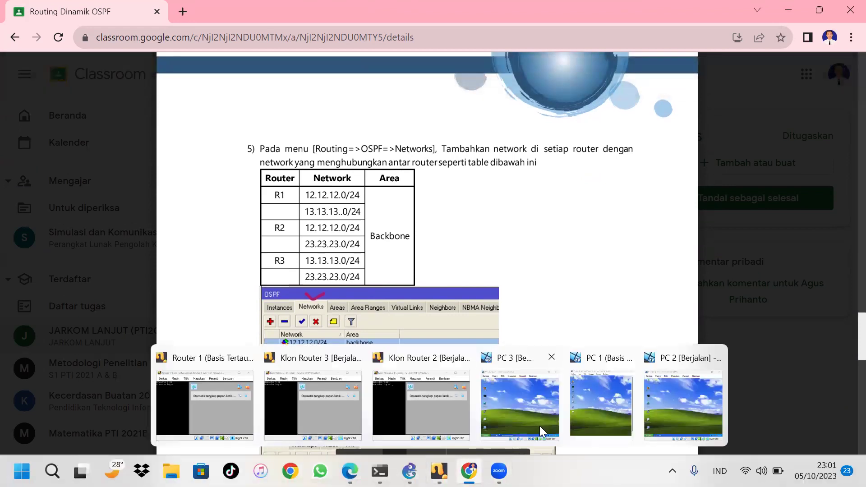
left_click(600, 397)
double_click(438, 294)
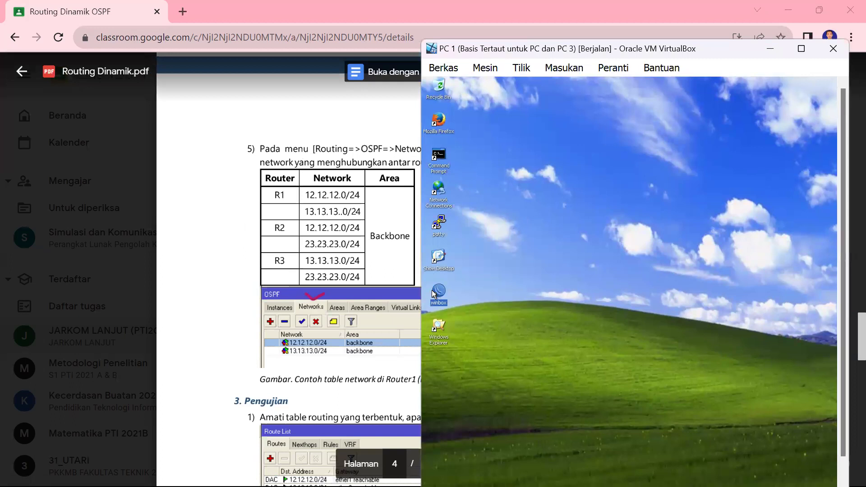
left_click(637, 206)
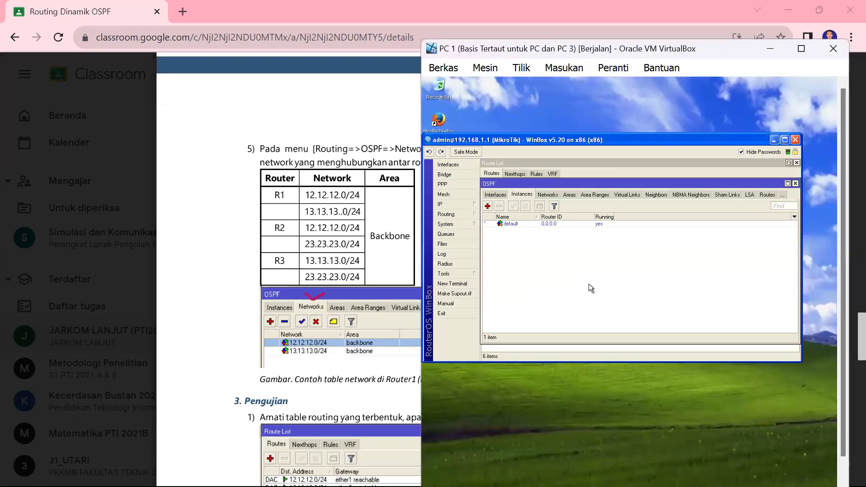
Step: Check Router 1's OSPF networks and areas against the module's table, then minimize WinBox and PC 1
left_click(465, 213)
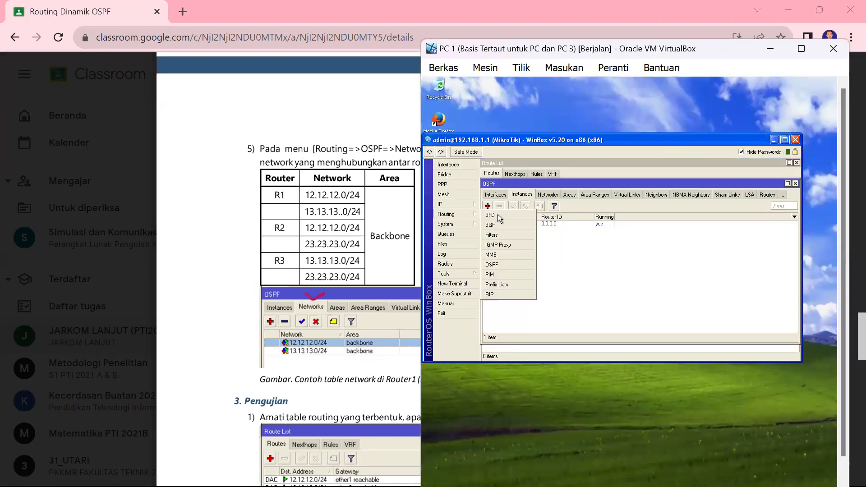
left_click(504, 264)
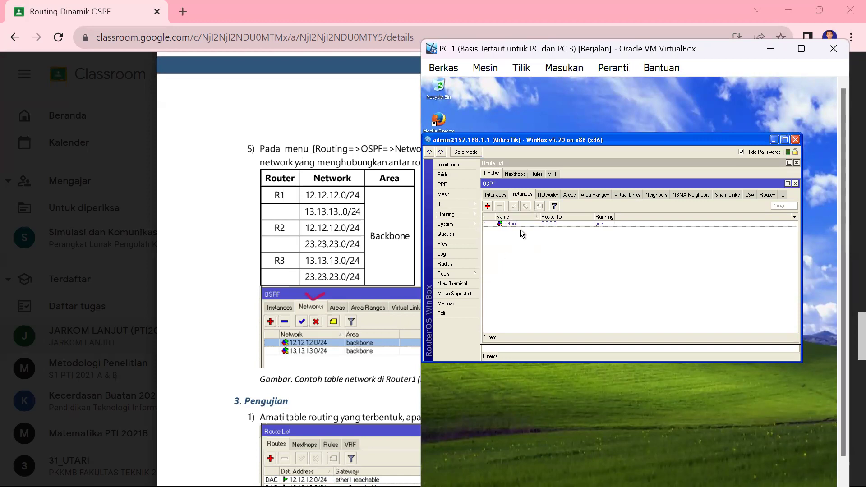
left_click(548, 195)
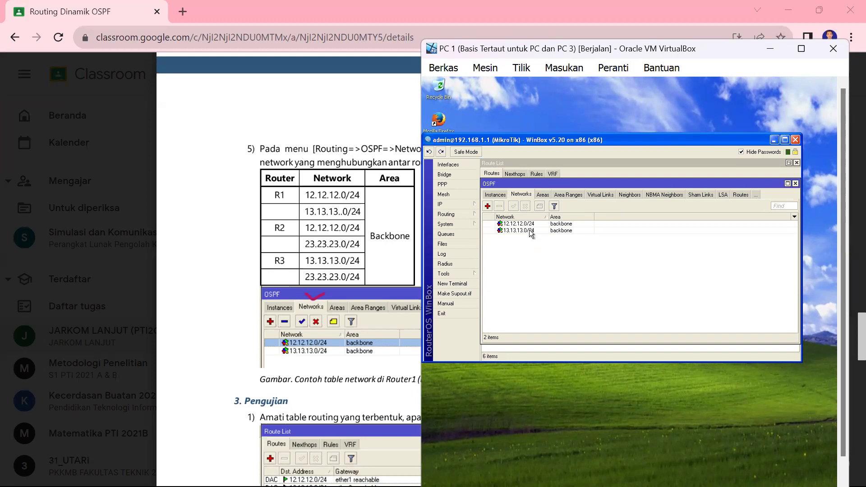
left_click(773, 139)
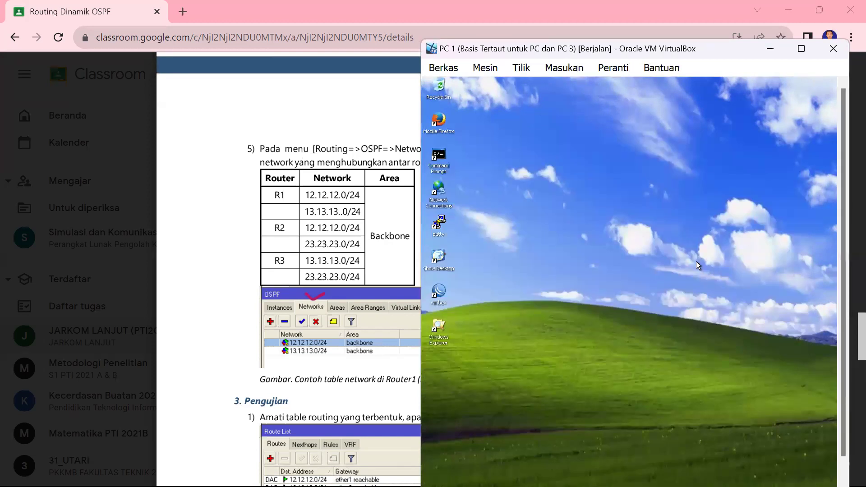
left_click(777, 49)
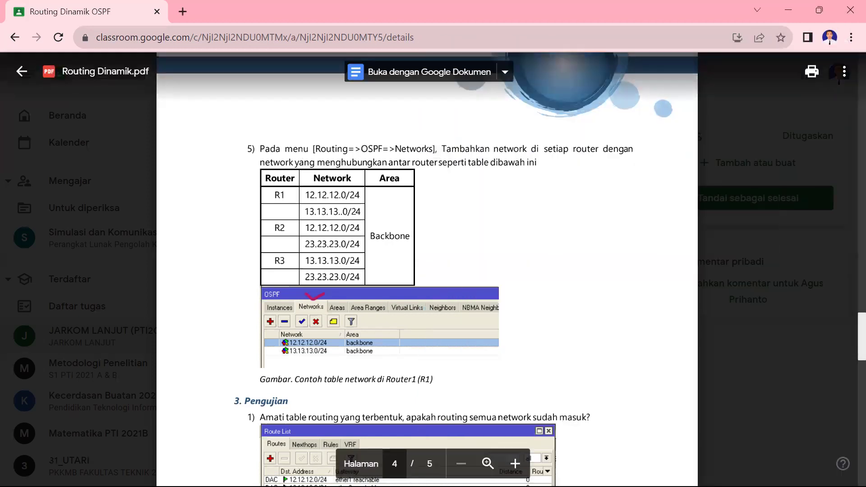
Step: Switch to the PC 2 virtual machine, launch WinBox and connect as admin to the router with MAC address 08:00:27:63:8E:45
mouse_move(439, 471)
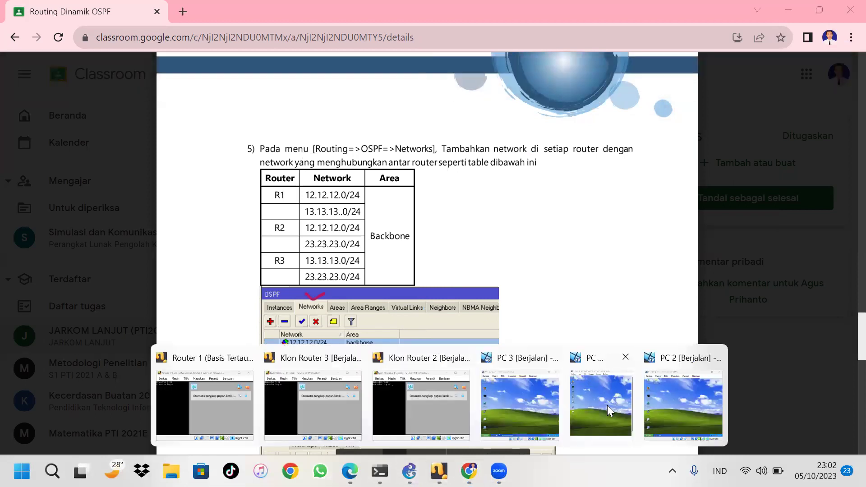
left_click(652, 402)
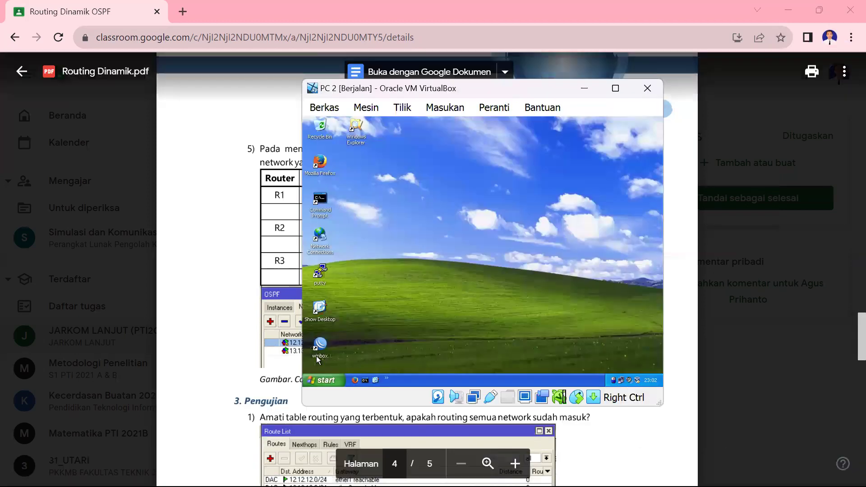
double_click(328, 349)
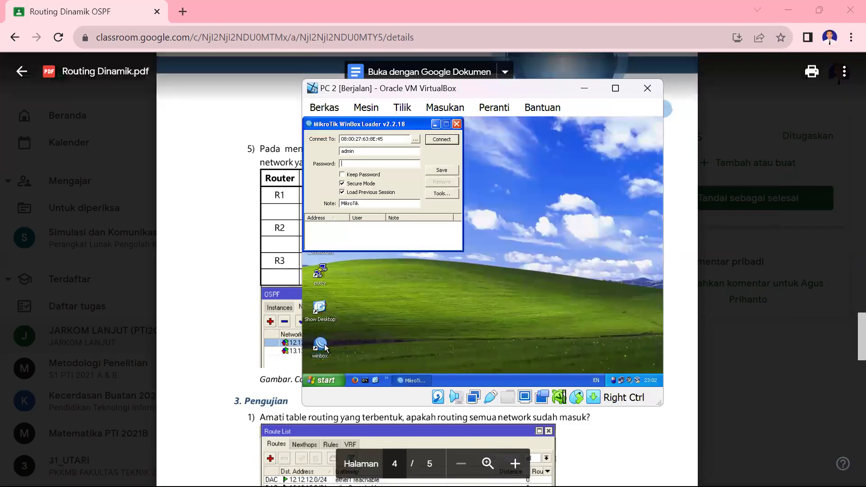
left_click(444, 143)
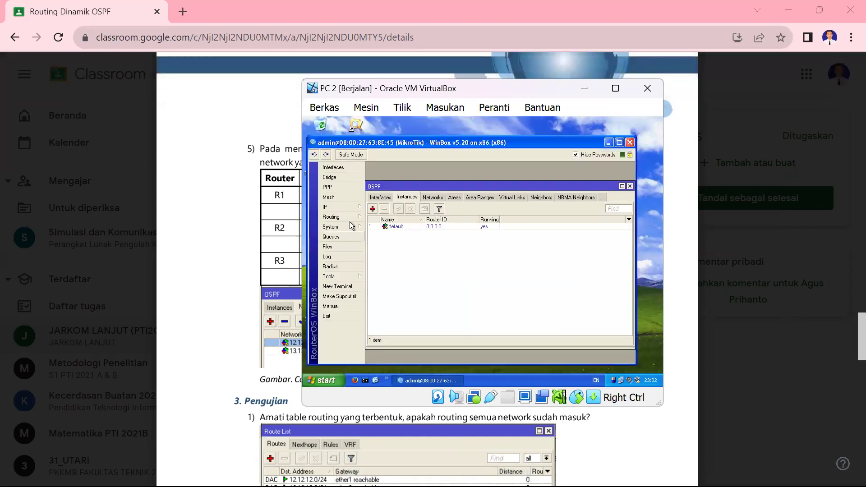
Step: Compare Router 2's OSPF networks with the module's table, moving the PC 2 window off the table, then close WinBox
left_click(349, 217)
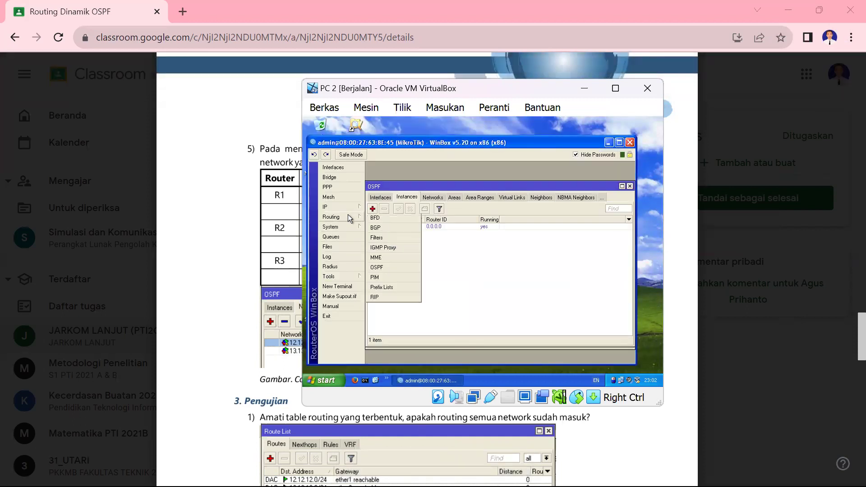
left_click(377, 268)
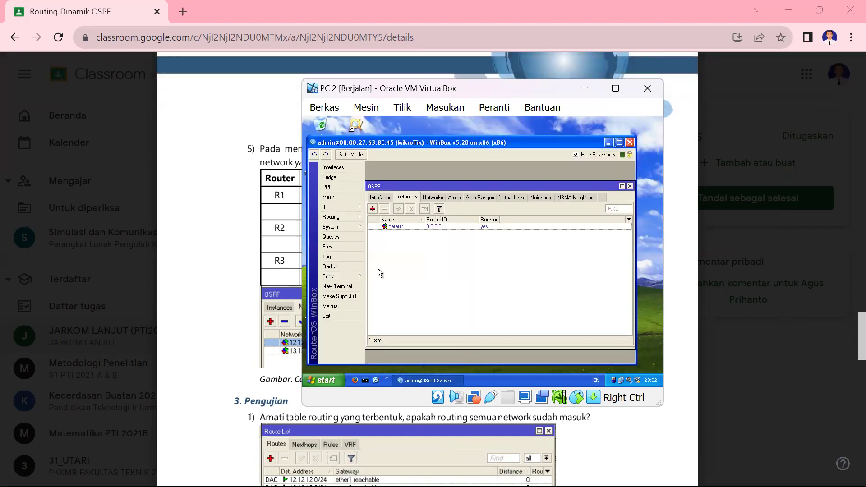
left_click(434, 199)
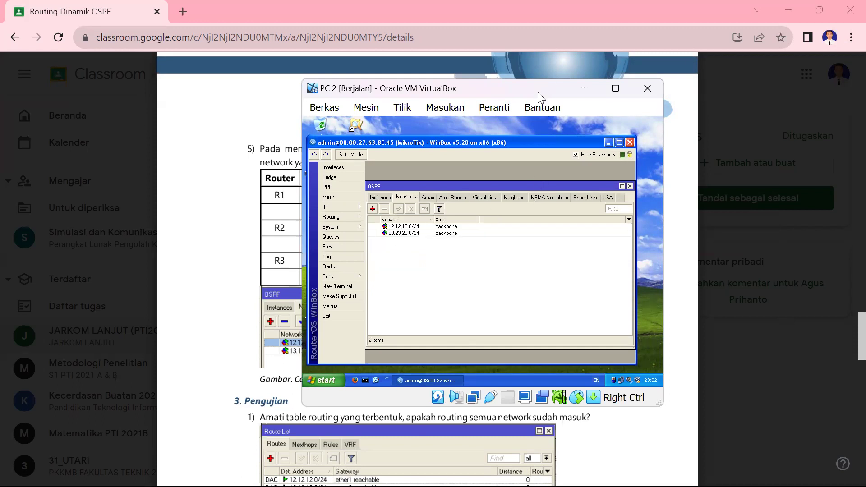
left_click_drag(534, 94, 619, 81)
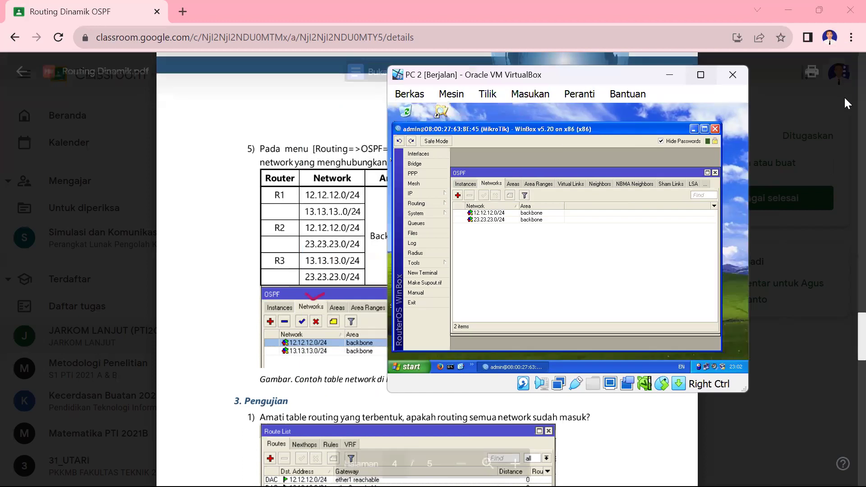
left_click(732, 75)
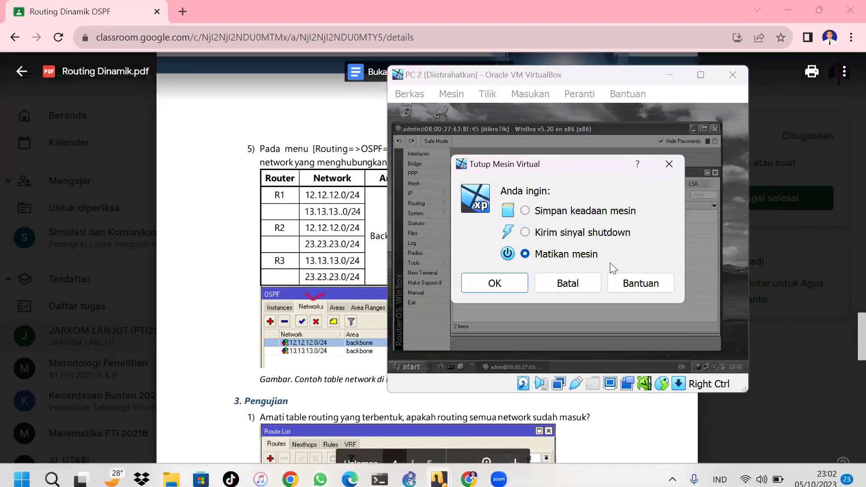
left_click(558, 284)
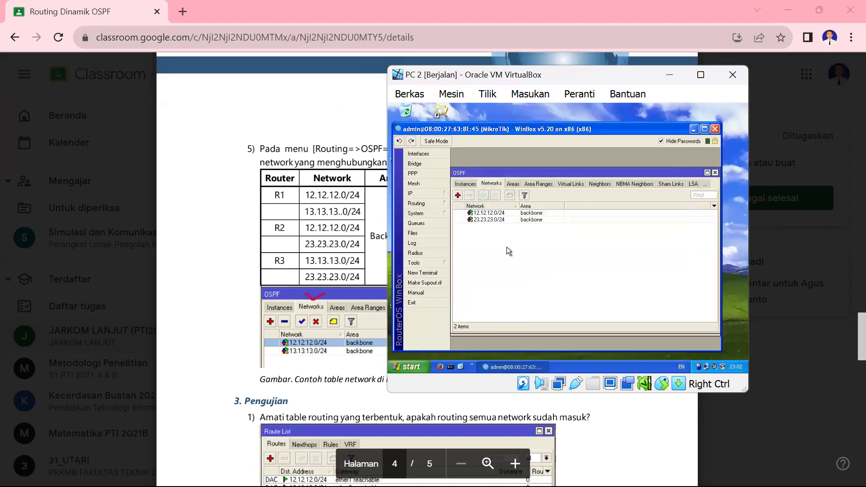
left_click(715, 128)
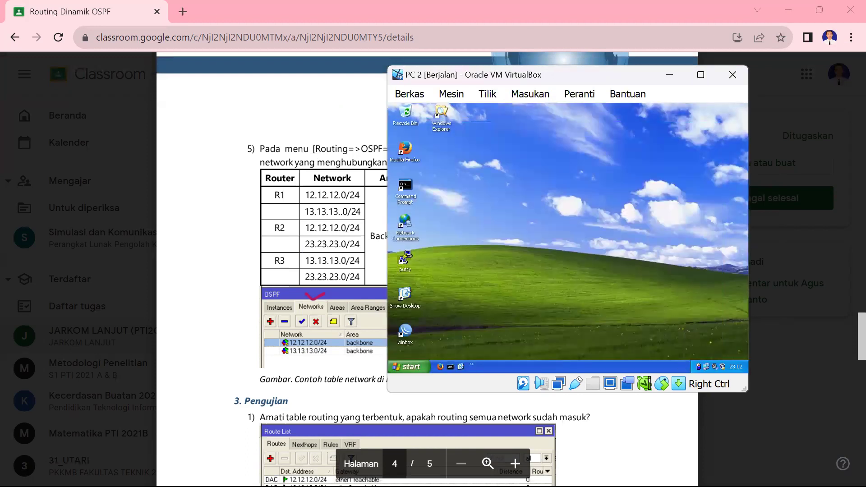
Step: Switch to PC 3 and reconnect WinBox to Router 3 at 192.168.3.1 as admin
mouse_move(439, 470)
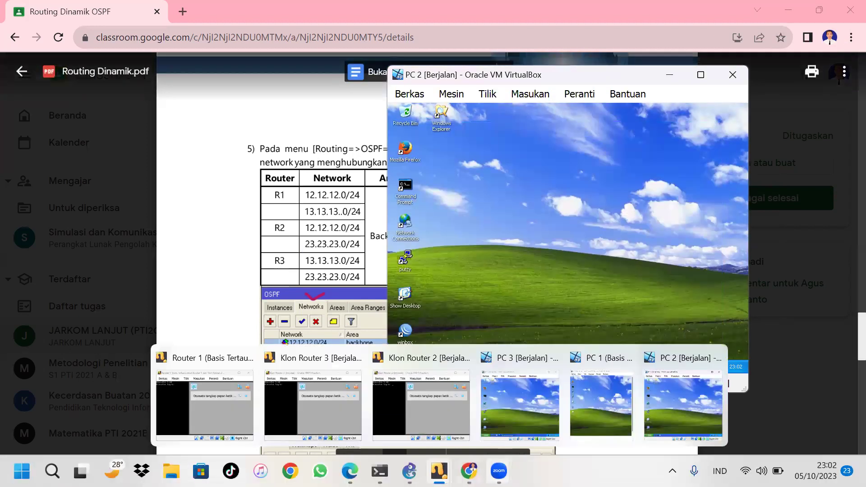
left_click(523, 406)
left_click(504, 345)
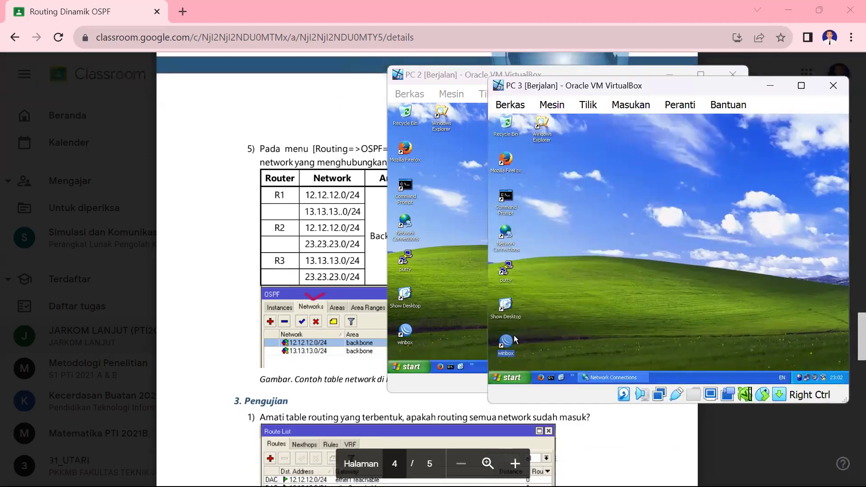
double_click(505, 344)
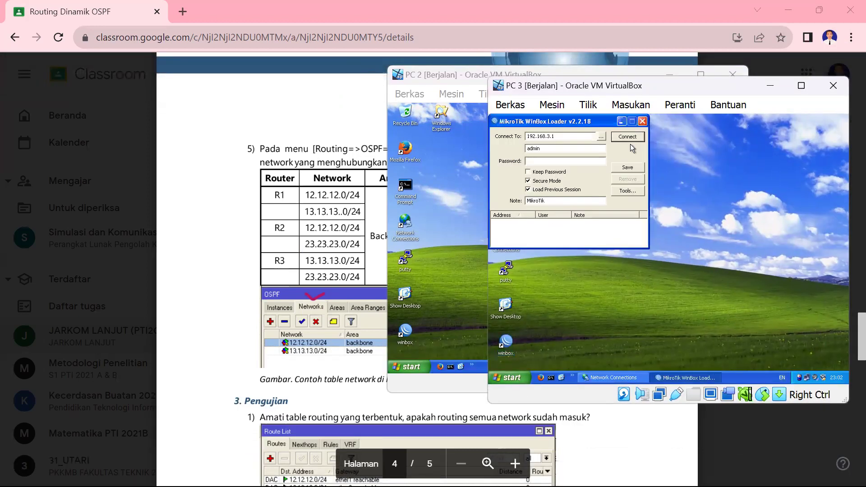
left_click(633, 136)
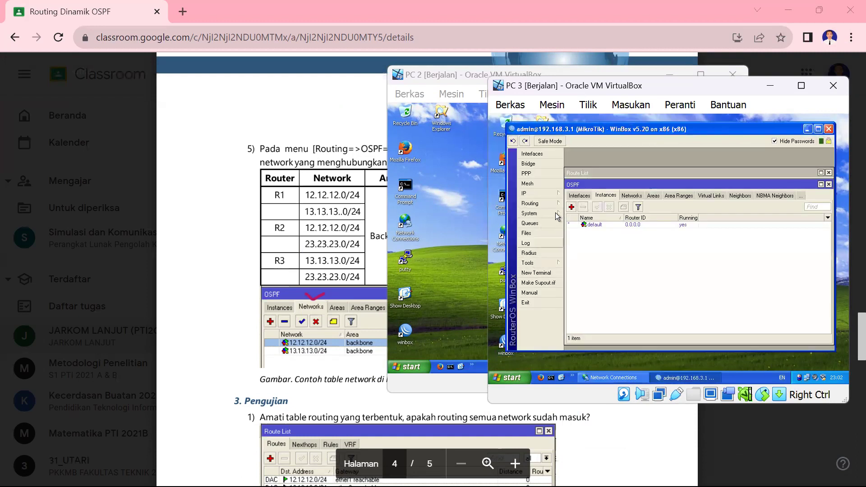
Step: Check Router 3's OSPF networks and areas against the R3 rows of the module's table
left_click(547, 201)
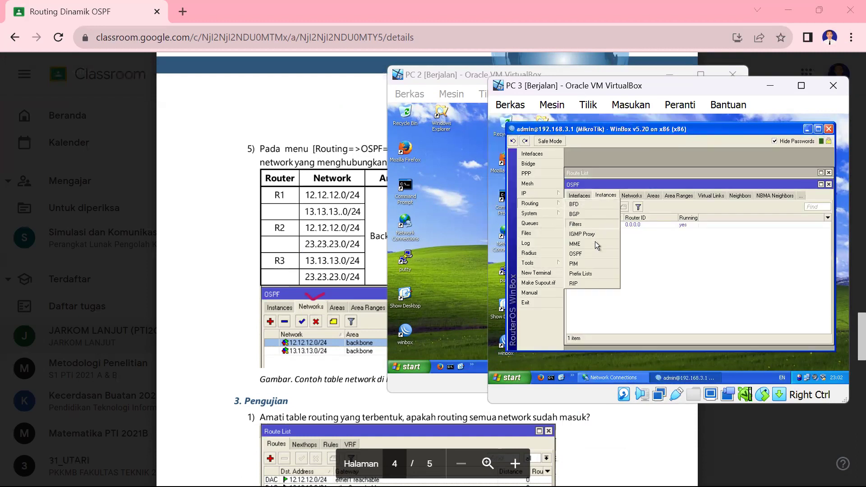
left_click(595, 254)
left_click(636, 196)
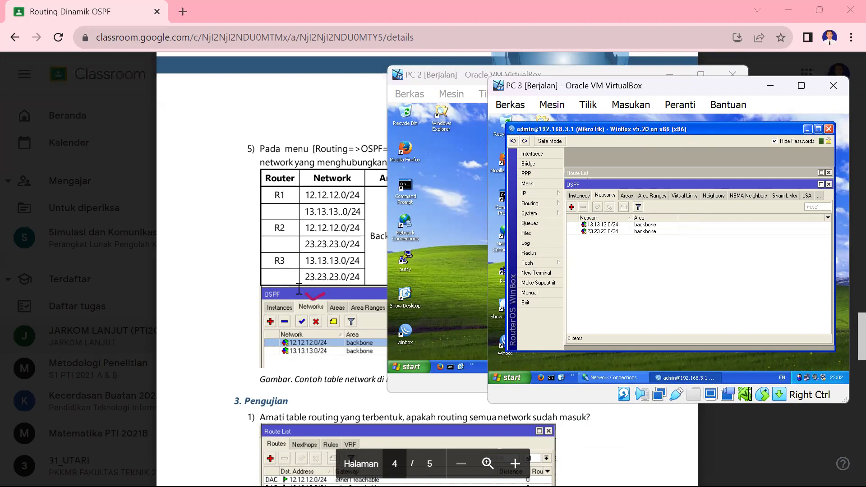
Step: Close WinBox on PC 3, minimize the PC 3 and PC 2 windows, and go to the module's Pengujian section
left_click(829, 130)
left_click(770, 85)
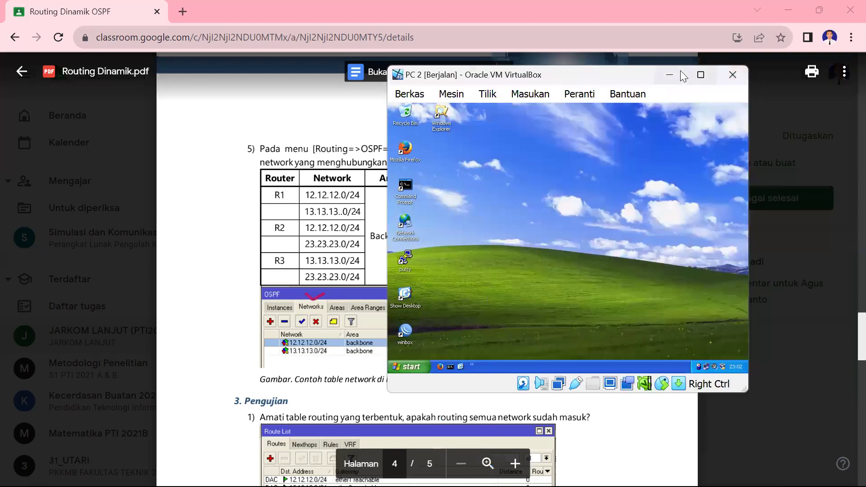
left_click(678, 73)
scroll(422, 295, "down", 5)
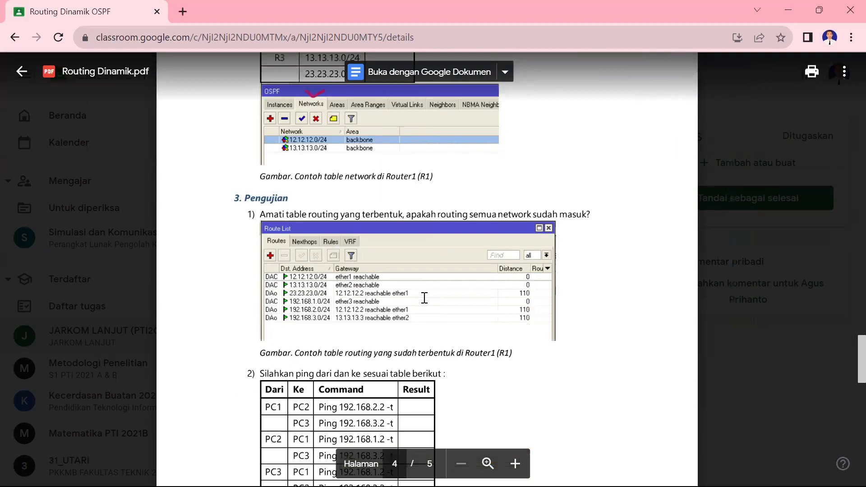
scroll(424, 298, "down", 2)
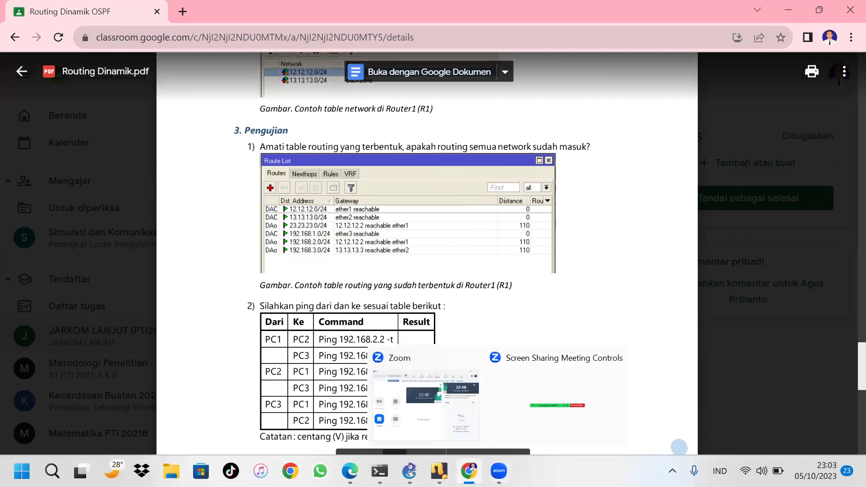
Step: Switch to the PC 1 virtual machine, launch WinBox and connect as admin to Router 1 at 192.168.1.1
mouse_move(439, 471)
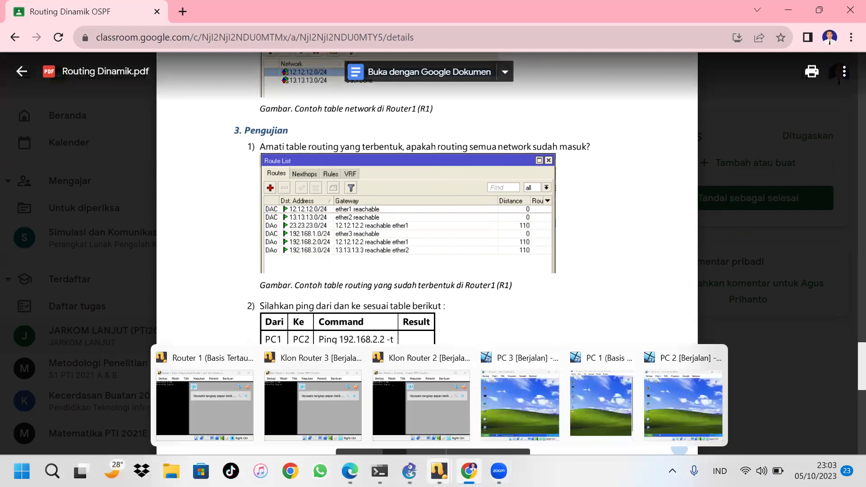
left_click(590, 404)
double_click(440, 295)
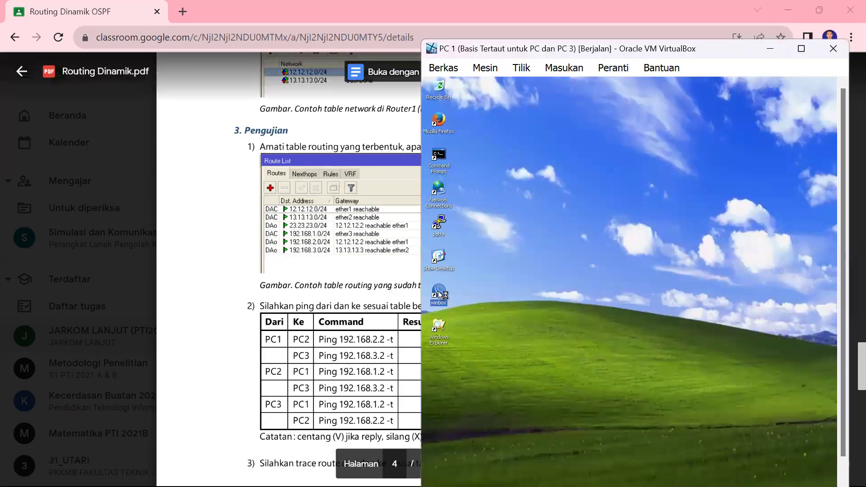
left_click(637, 206)
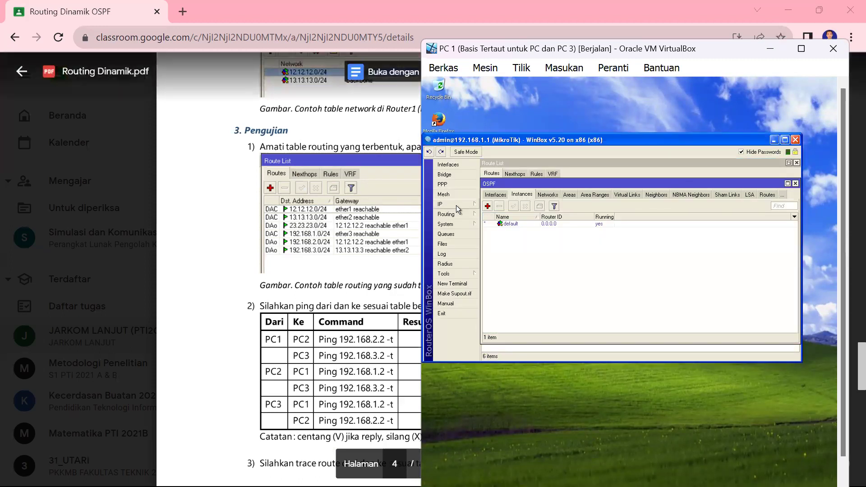
Step: Examine the OSPF-learned entries in Router 1's IP route list, then minimize WinBox and the PC 1 window
mouse_move(461, 213)
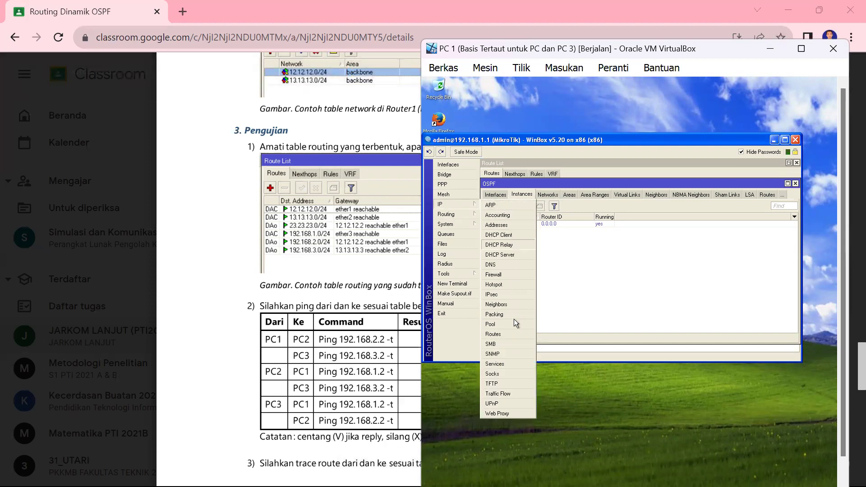
left_click(510, 334)
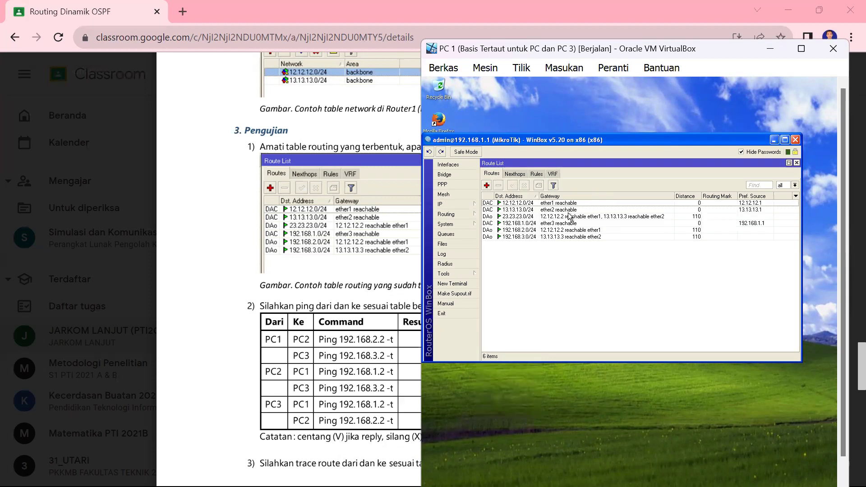
left_click(600, 219)
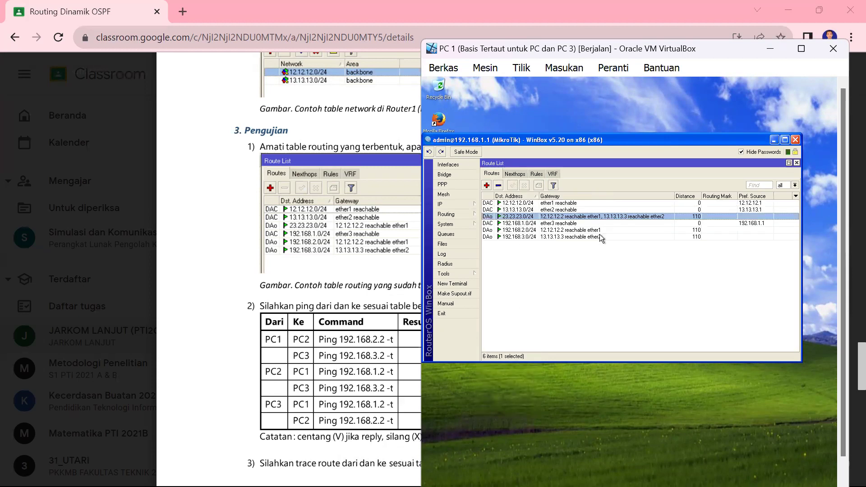
left_click(601, 231)
left_click(601, 238)
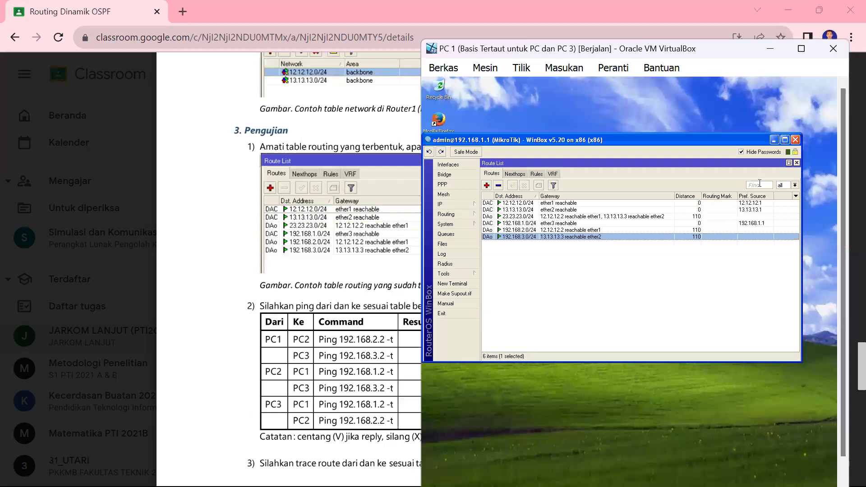
left_click(774, 140)
left_click(770, 48)
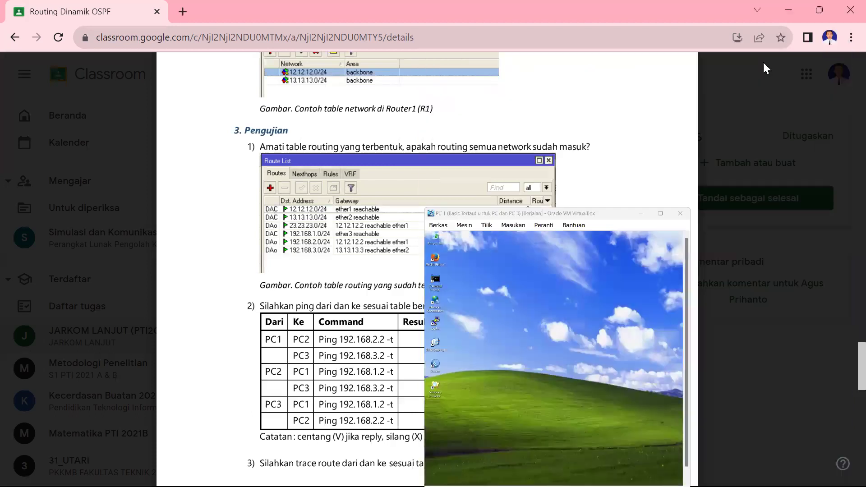
Step: Switch to PC 2, launch WinBox and connect as admin to the router with MAC address 08:00:27:63:BE:45
mouse_move(439, 471)
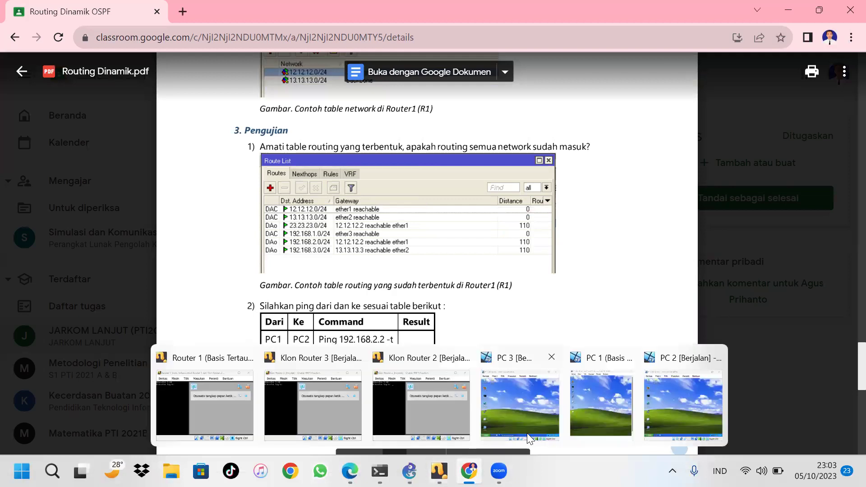
left_click(660, 390)
double_click(405, 330)
left_click(530, 126)
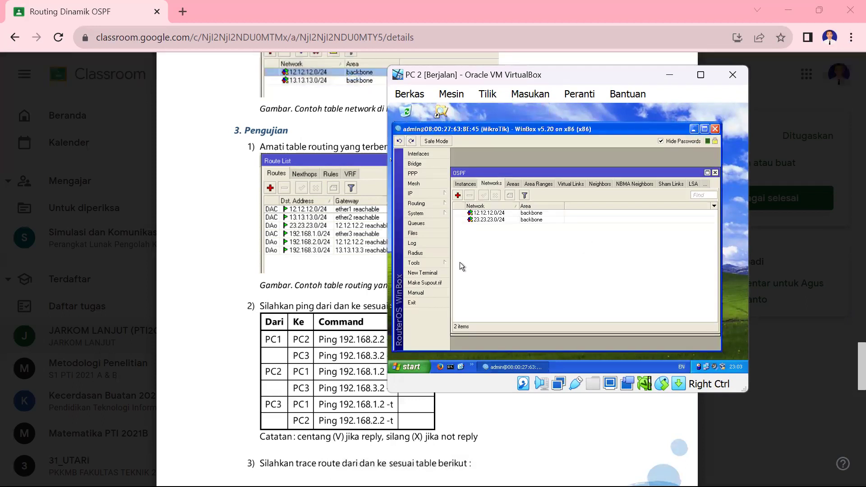
Step: Examine the OSPF-learned entries in Router 2's IP route list, then minimize WinBox
left_click(430, 206)
left_click(426, 193)
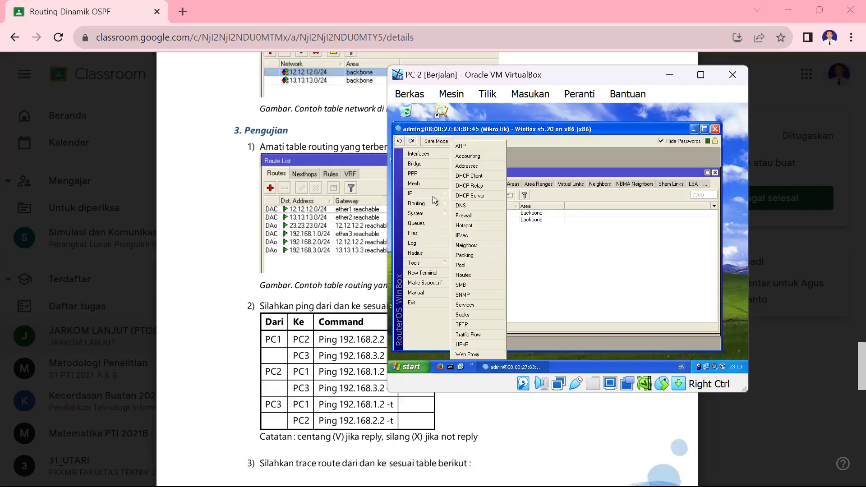
left_click(481, 274)
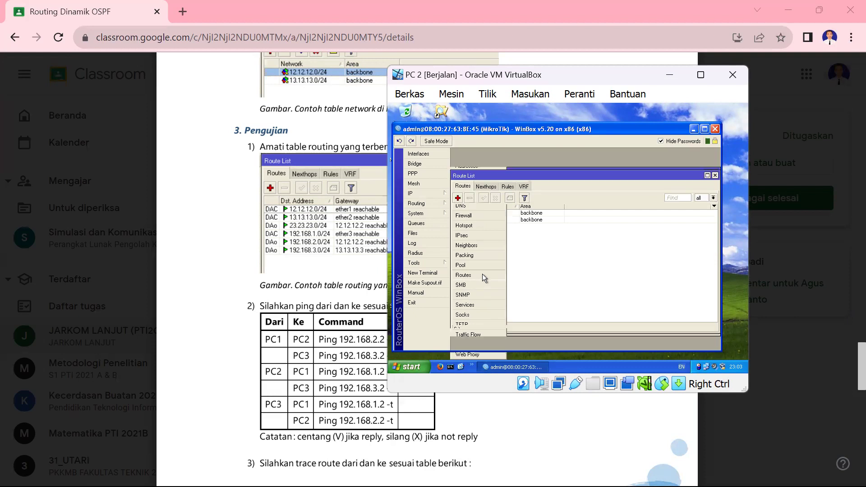
left_click(522, 222)
left_click(526, 235)
left_click(528, 249)
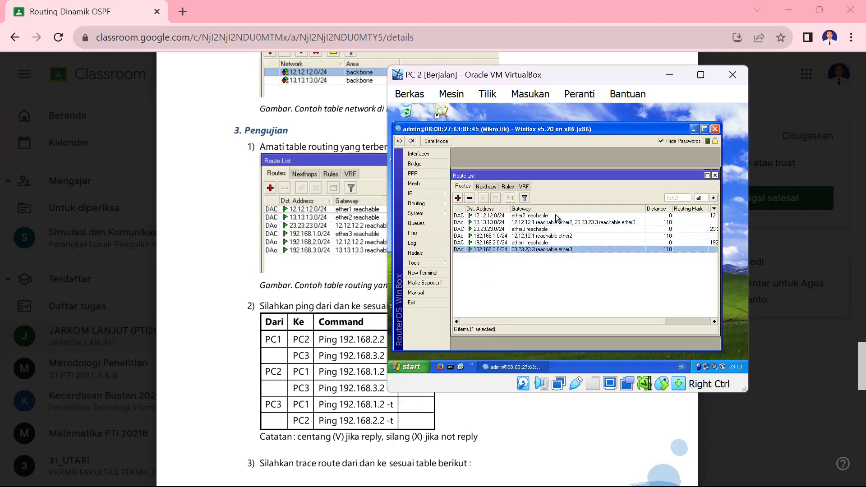
left_click(695, 129)
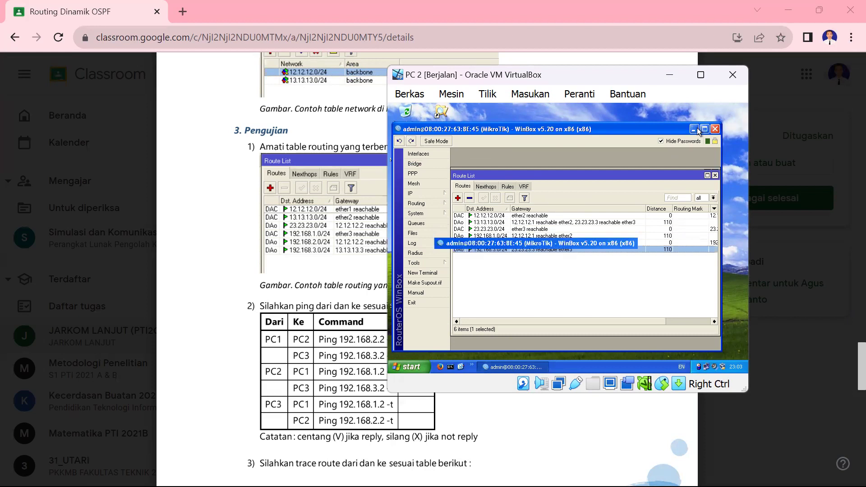
Step: Switch to PC 3, launch WinBox and connect as admin to Router 3 at 192.168.3.1
mouse_move(438, 471)
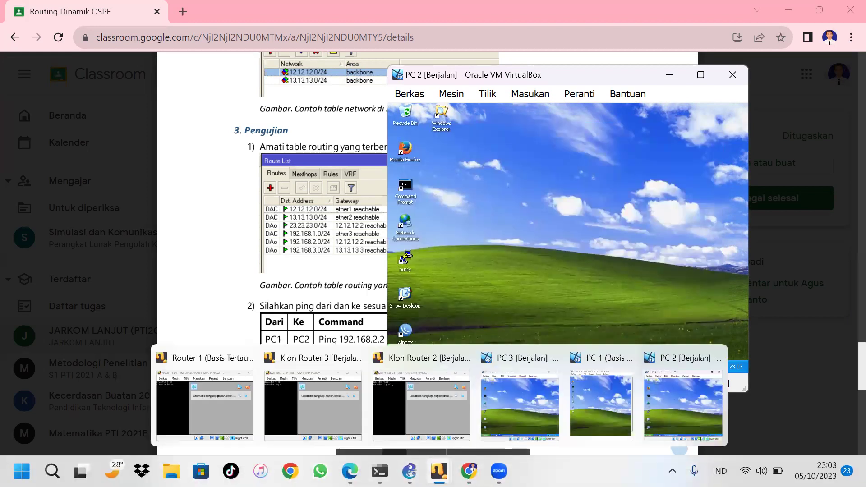
left_click(556, 394)
double_click(508, 339)
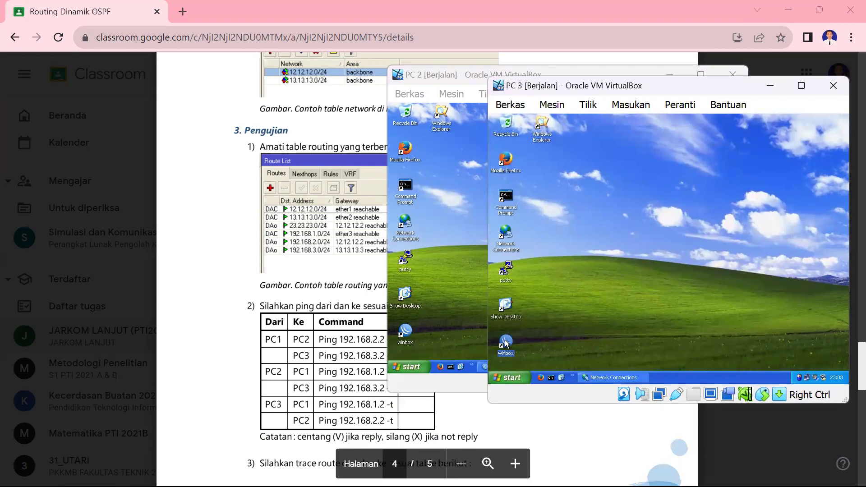
left_click(625, 138)
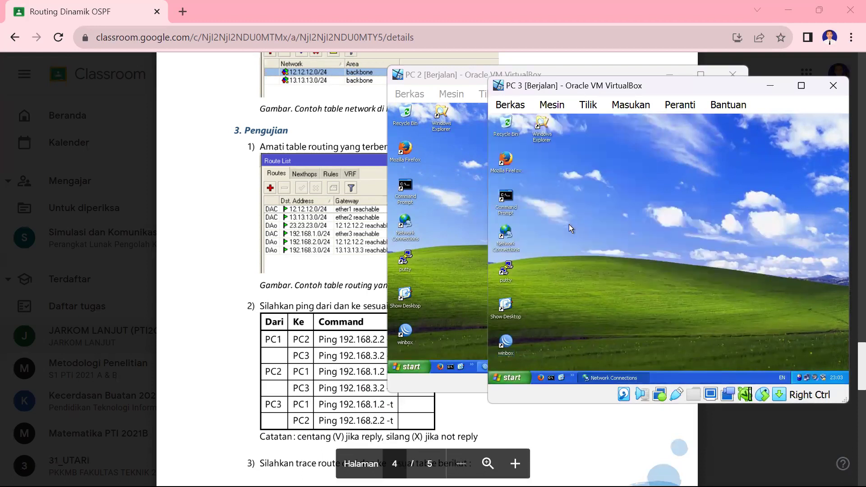
Step: Examine the OSPF-learned entries in Router 3's IP route list, then minimize WinBox and the PC 3 and PC 2 windows
left_click(548, 205)
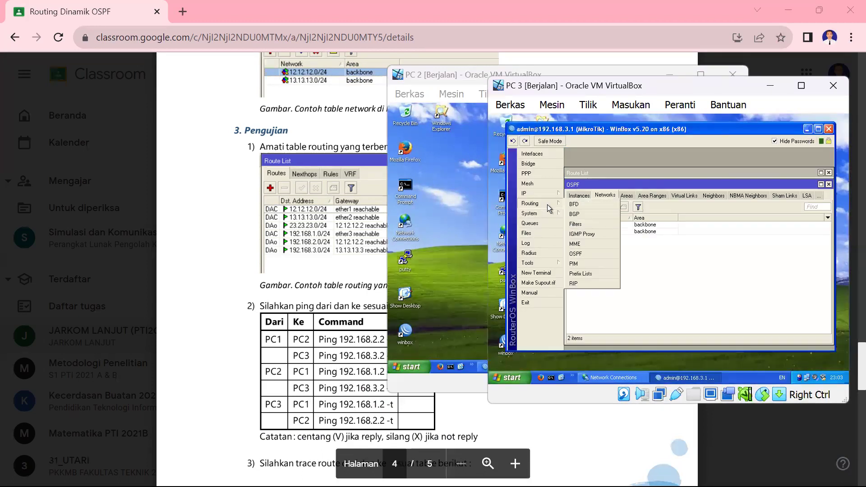
left_click(555, 193)
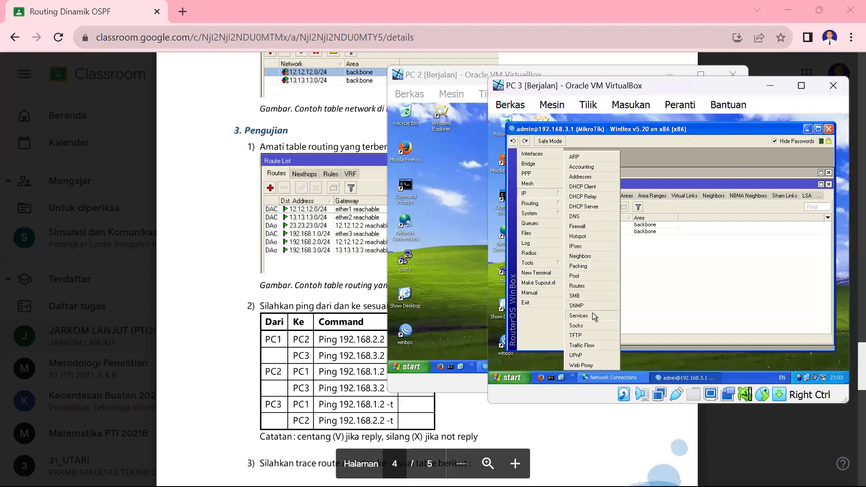
left_click(596, 285)
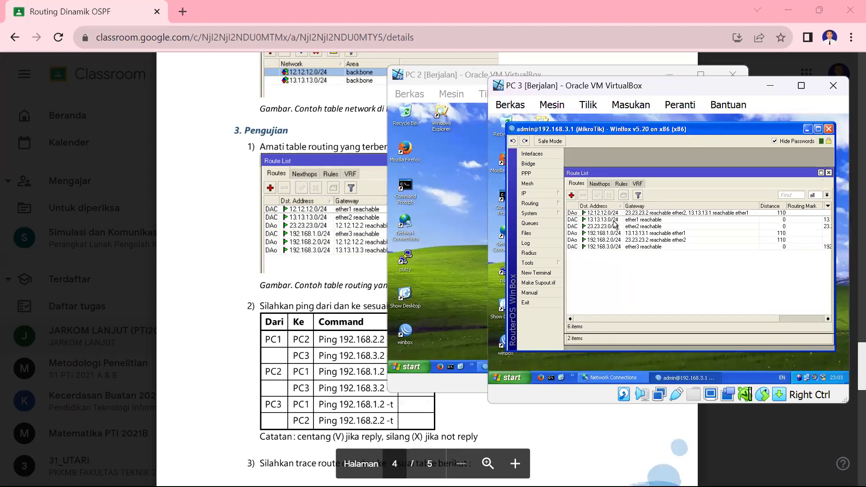
left_click(616, 213)
left_click(623, 234)
left_click(624, 240)
left_click(807, 129)
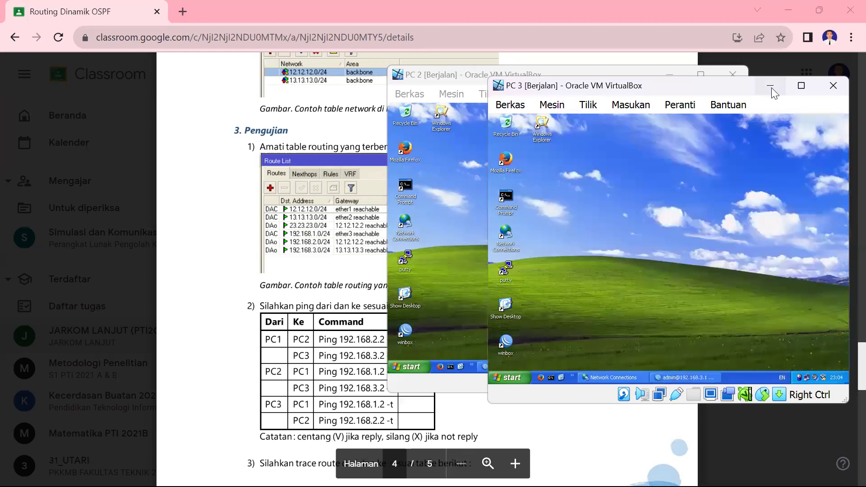
left_click(770, 85)
left_click(669, 74)
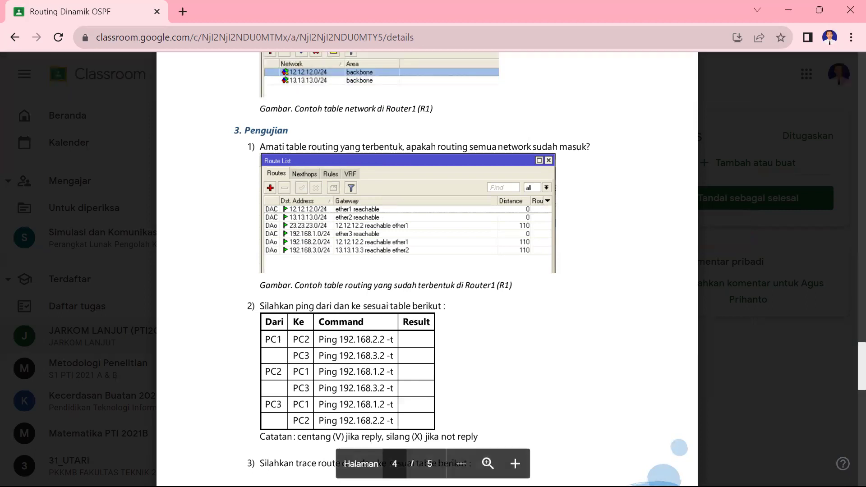
Step: Switch to PC 1, open a Command Prompt and ping PC 2 at 192.168.2.2 and PC 3 at 192.168.3.2
mouse_move(499, 471)
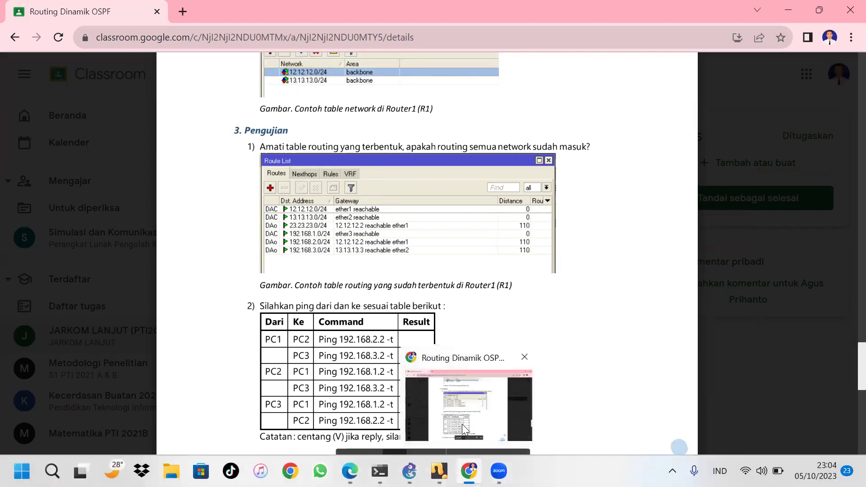
mouse_move(439, 471)
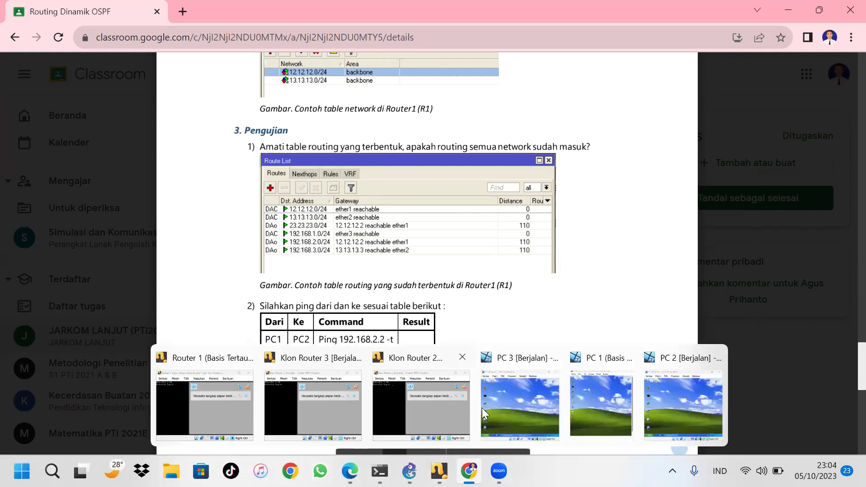
left_click(599, 391)
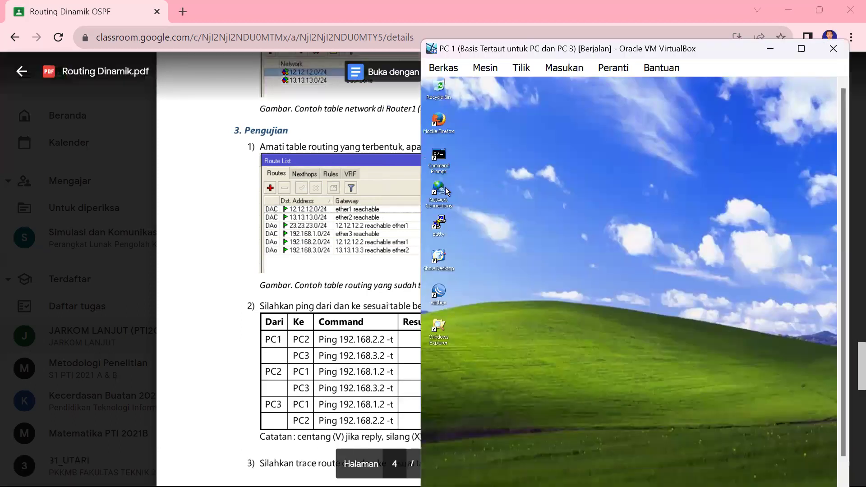
double_click(443, 164)
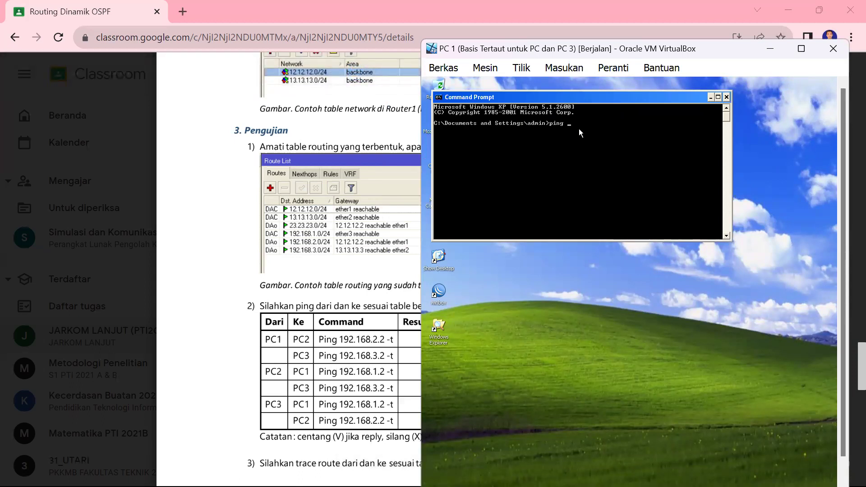
type("ping 192.168.2.2")
key("Return")
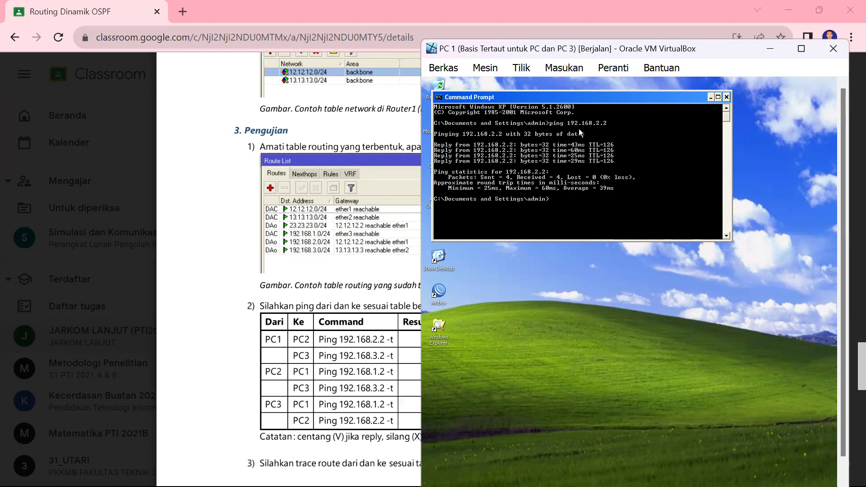
type("ping 192.168.3.2")
key("Return")
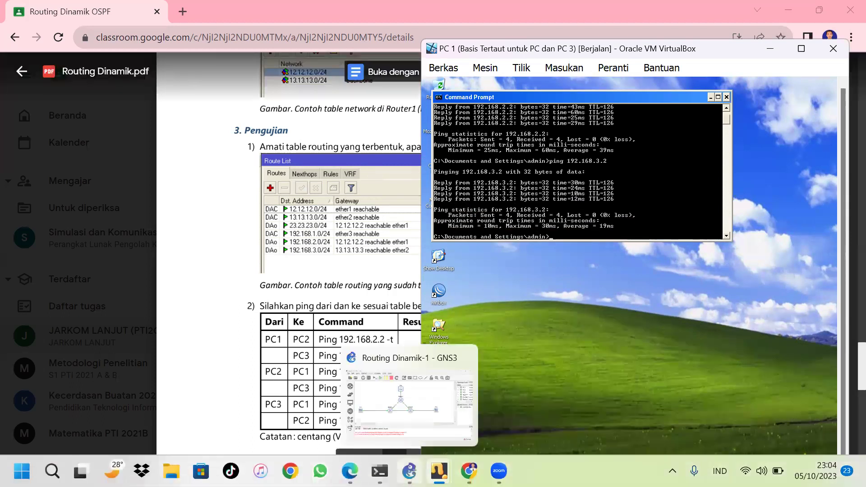
Step: Switch to PC 2, open a Command Prompt and ping PC 1 at 192.168.1.2
mouse_move(439, 470)
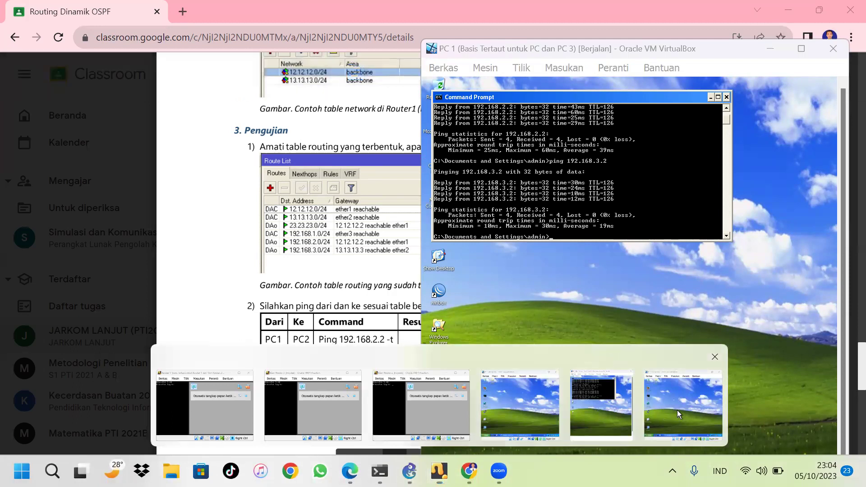
left_click(678, 410)
left_click(412, 189)
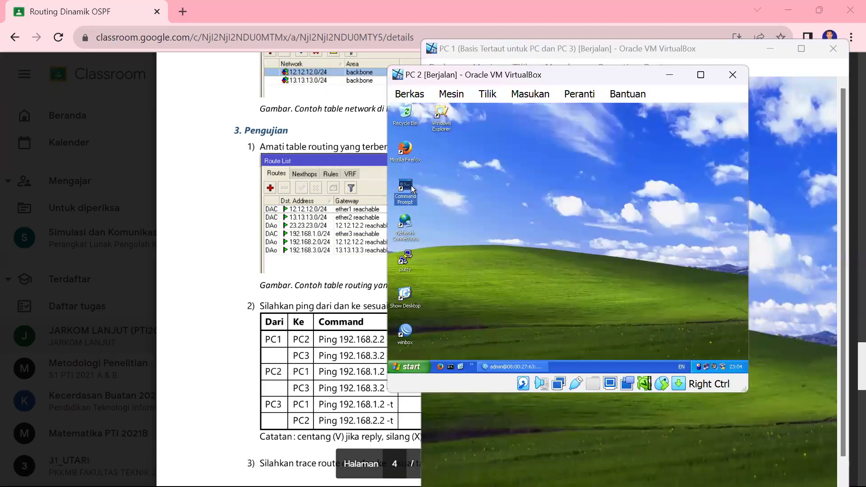
double_click(405, 187)
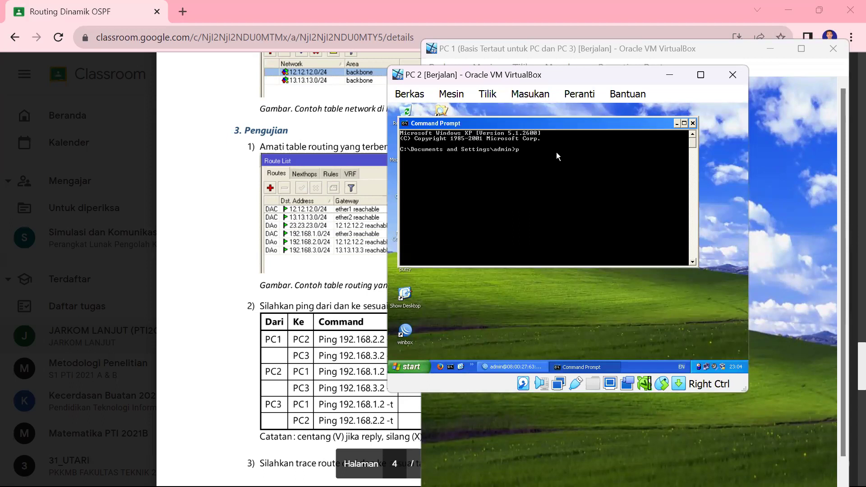
type("ping 192.168.1.2")
key("Return")
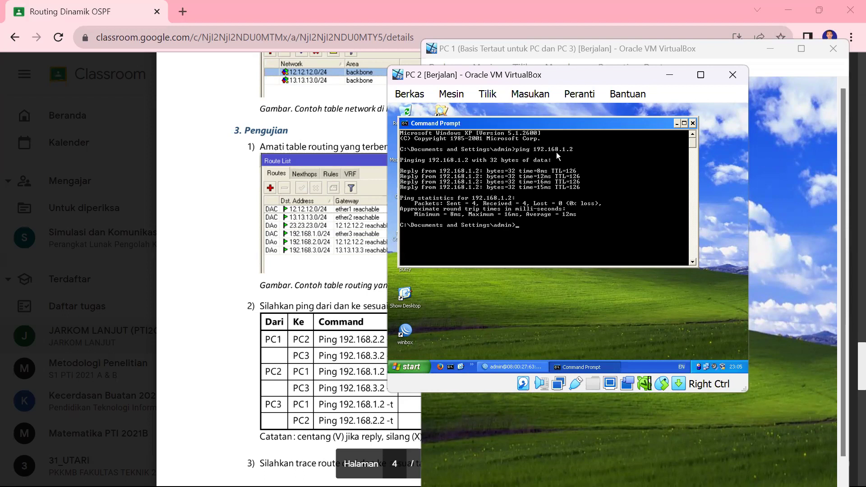
Step: Ping PC 3 at 192.168.3.2 from PC 2's Command Prompt
type("ping 192.168.3.2")
key("Return")
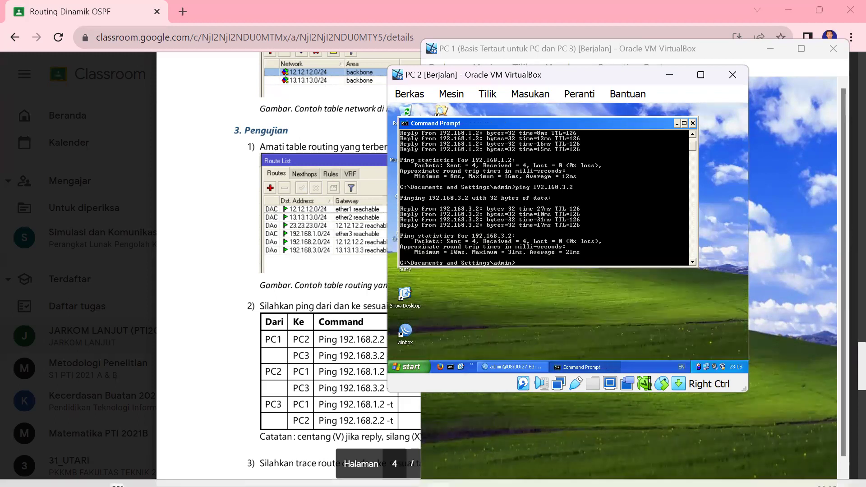
Step: Switch to PC 3, open a Command Prompt and ping PC 1 at 192.168.1.2
mouse_move(439, 471)
left_click(516, 411)
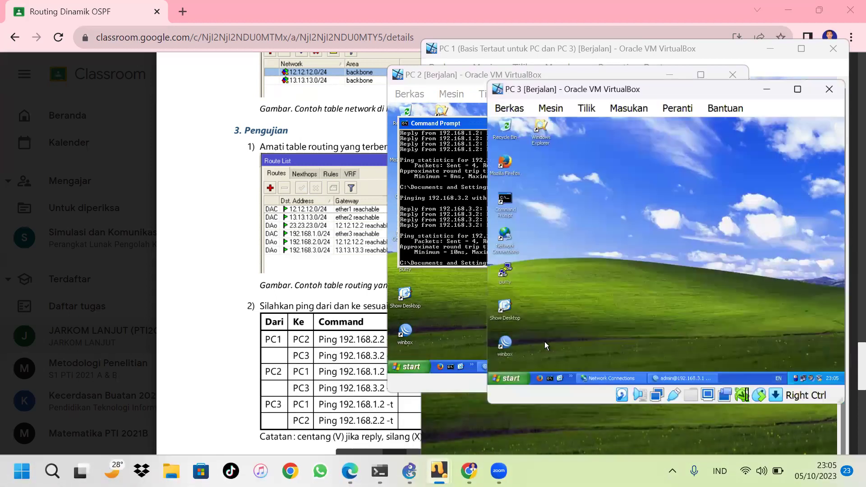
double_click(507, 208)
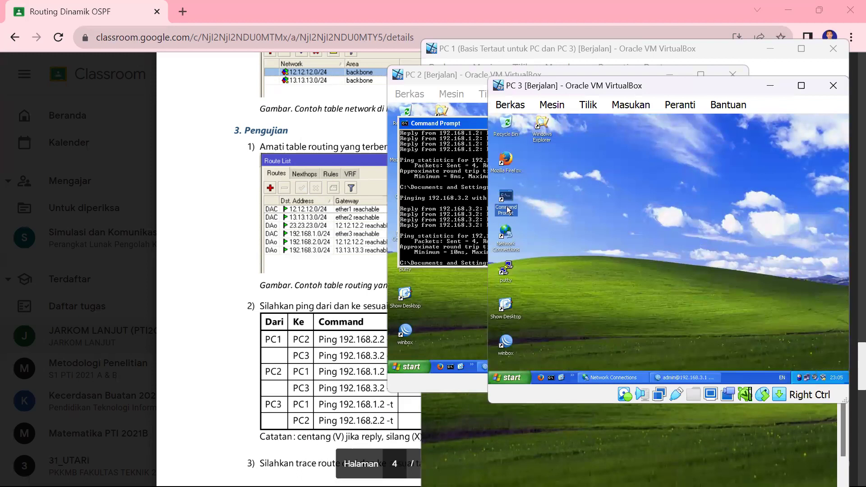
type("pin")
type("g")
key("BackSpace")
type("ng")
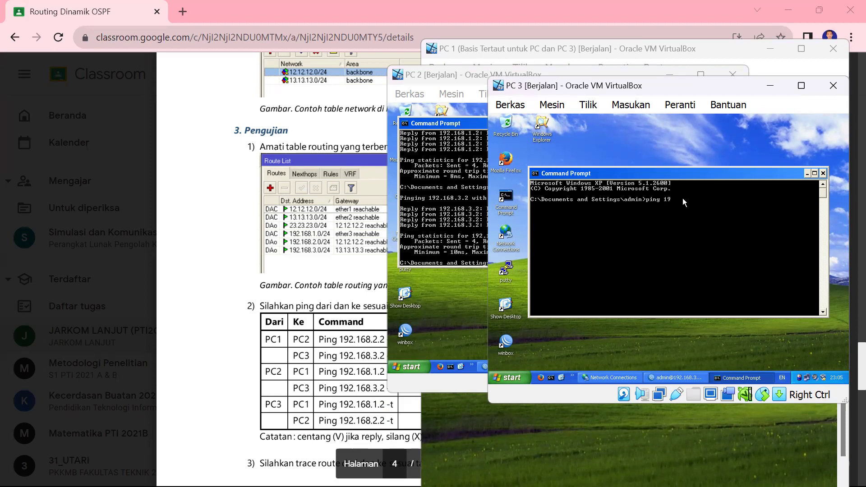
type(" 192.168.1.2")
key("Return")
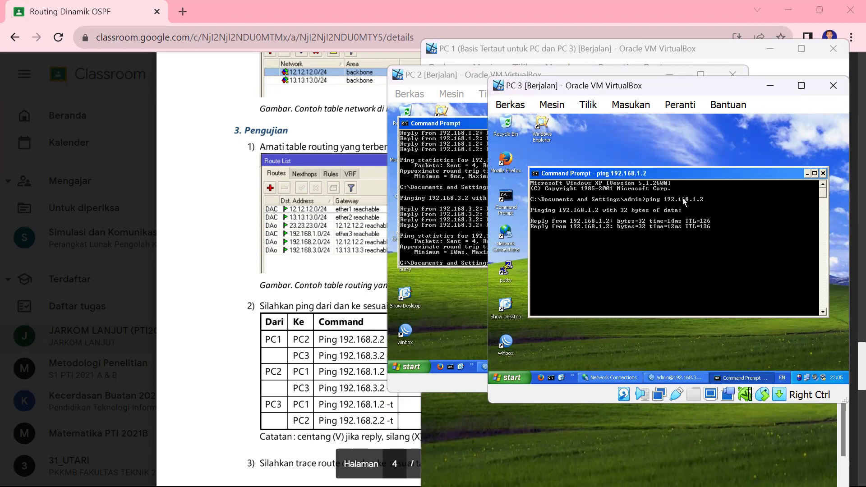
Step: Ping PC 2 at 192.168.2.2 from PC 3's Command Prompt
type("pin")
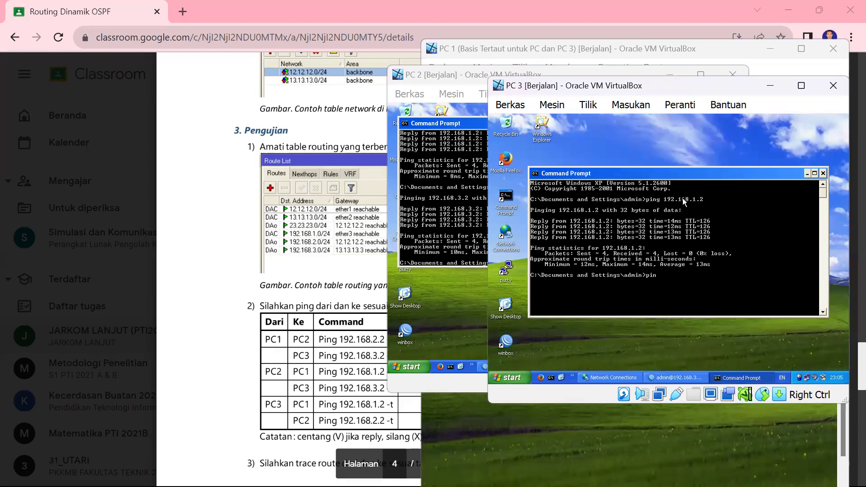
type("g 192.168.2.2")
key("Return")
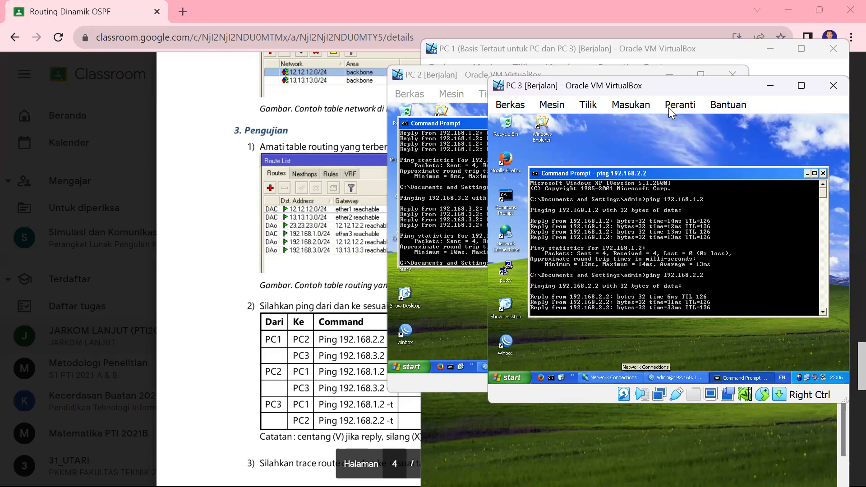
Step: Minimize the PC 3, PC 2 and PC 1 windows and bring up the trace route table on page 5 of the lab PDF
left_click(771, 89)
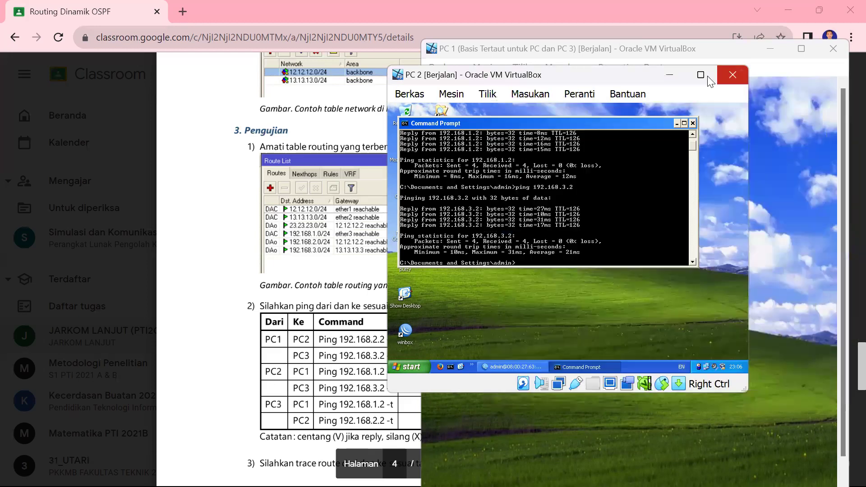
left_click(669, 76)
left_click(768, 49)
scroll(491, 270, "down", 10)
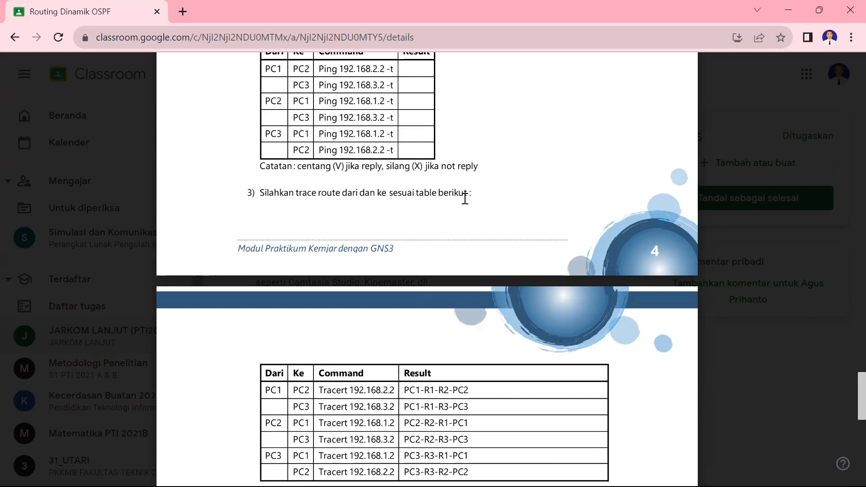
scroll(463, 198, "down", 3)
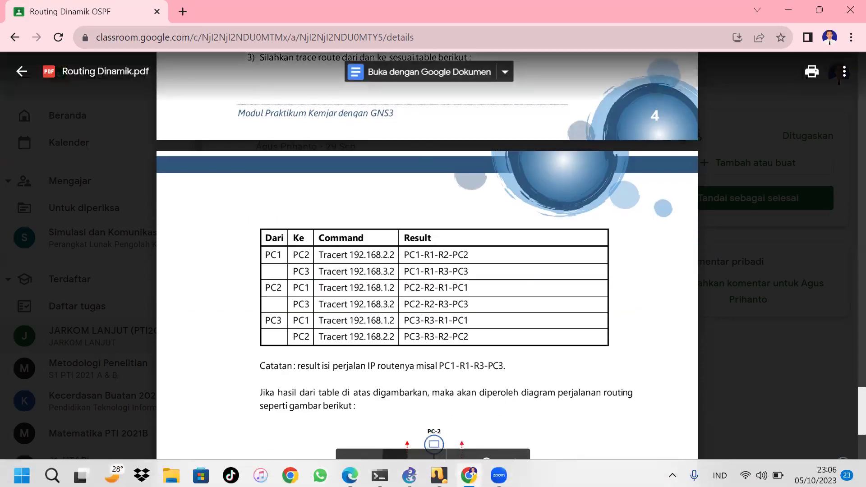
Step: Switch to PC 1 and trace the route to PC 2 with tracert 192.168.2.2
mouse_move(498, 471)
mouse_move(469, 471)
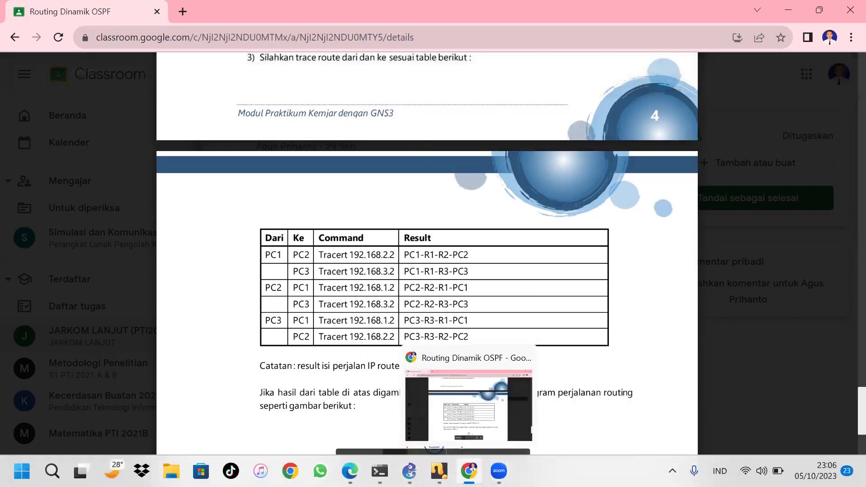
mouse_move(439, 471)
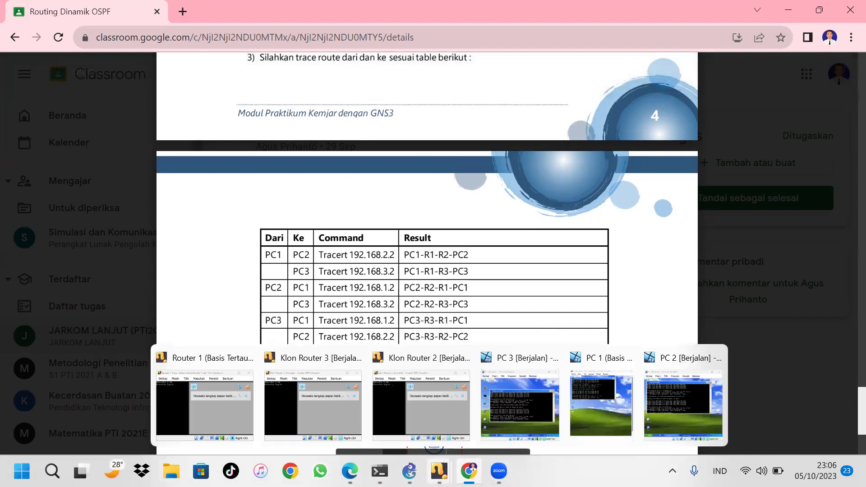
left_click(588, 401)
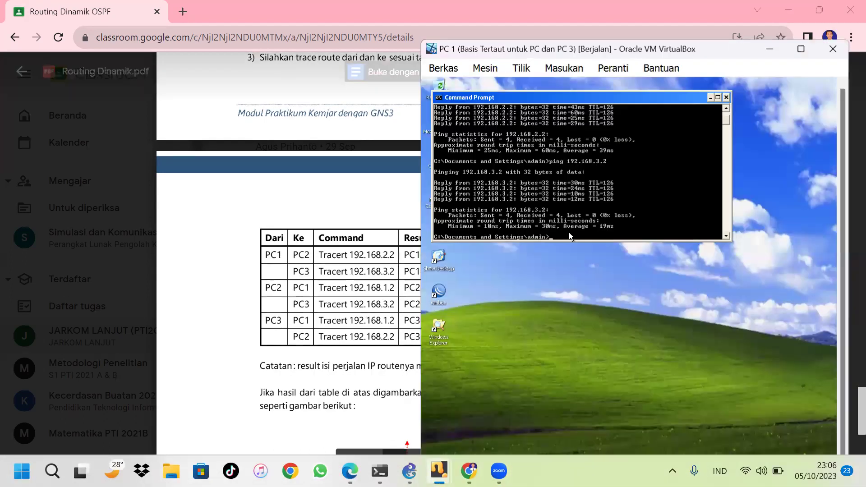
type("tracert ")
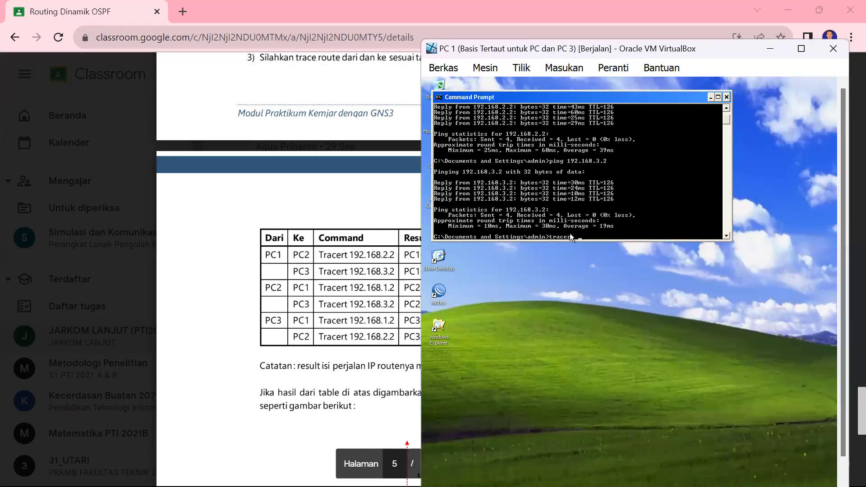
type("192.168.2.2")
key("Return")
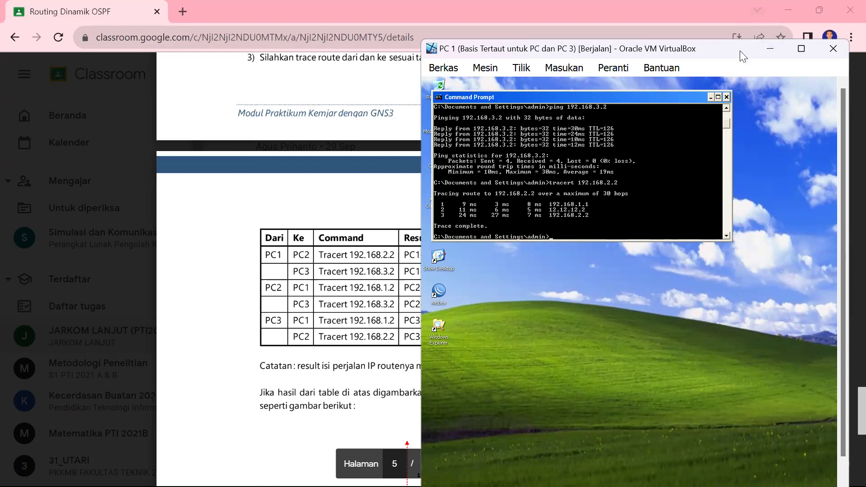
Step: Move the PC 1 window off the Result column, run tracert 192.168.3.2 to PC 3, and minimize PC 1
left_click_drag(746, 50, 814, 43)
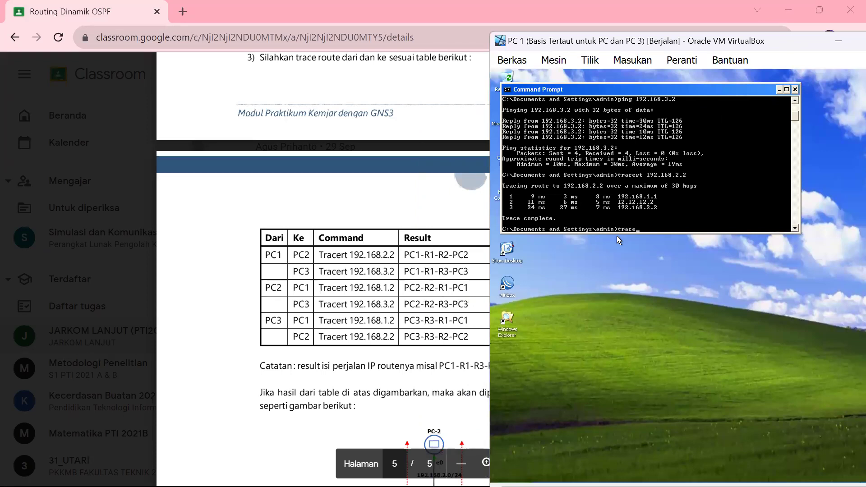
type("192.168.3.2")
key("Return")
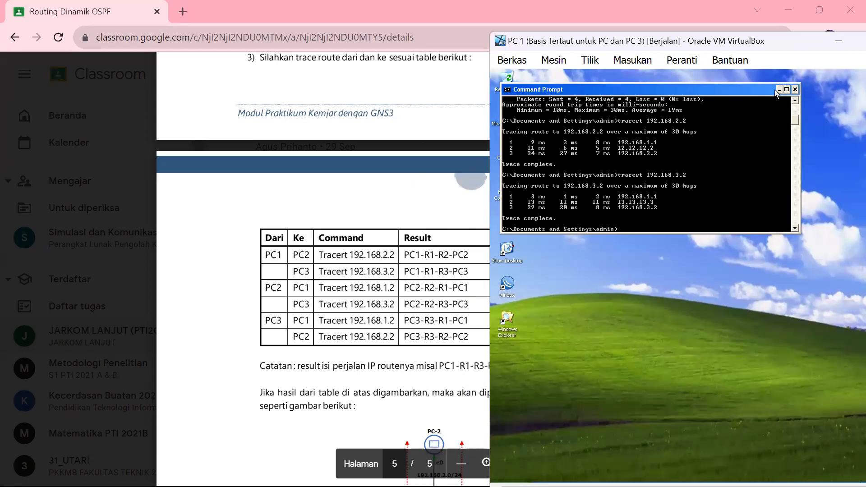
left_click(837, 41)
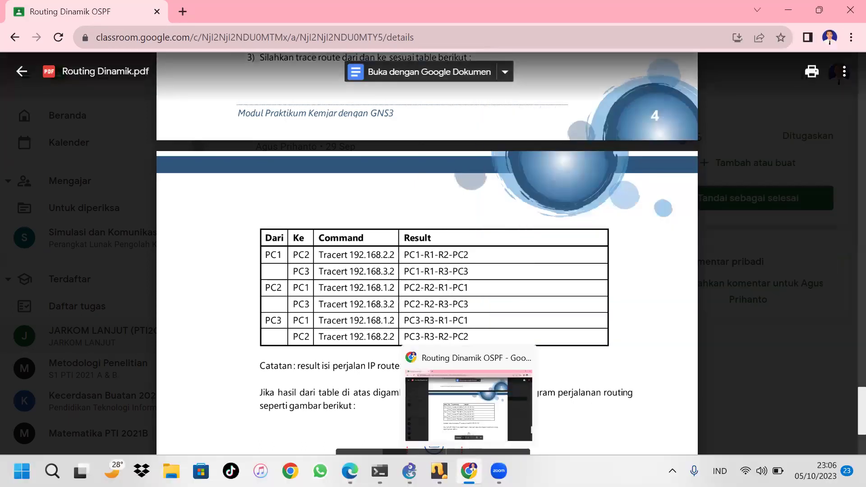
Step: Switch to PC 2, move its window aside and trace the route to PC 1 with tracert 192.168.1.2
mouse_move(438, 471)
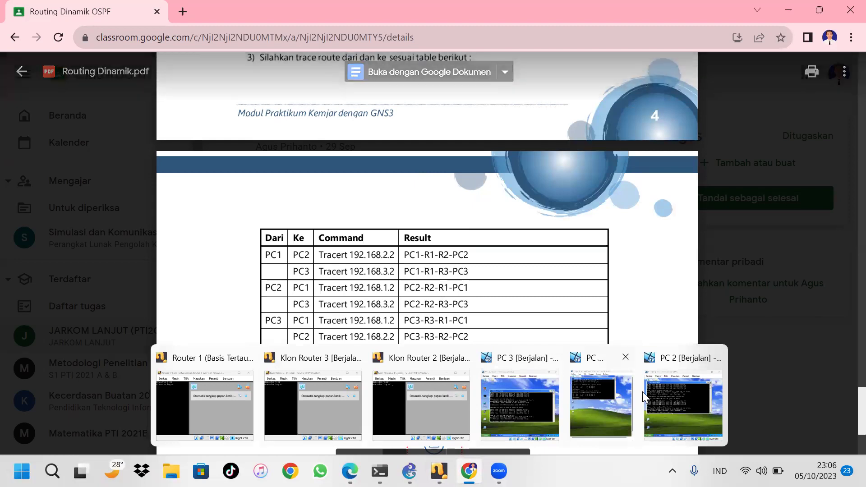
left_click(668, 395)
type("tr")
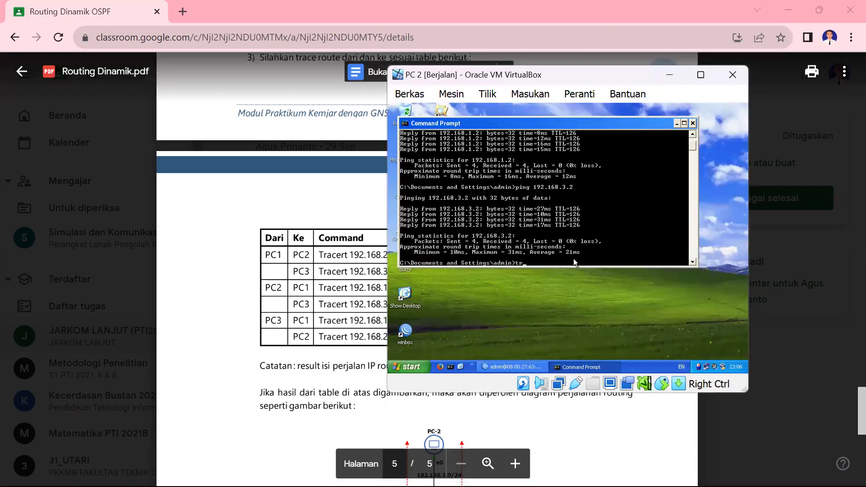
type("acert 192.168.")
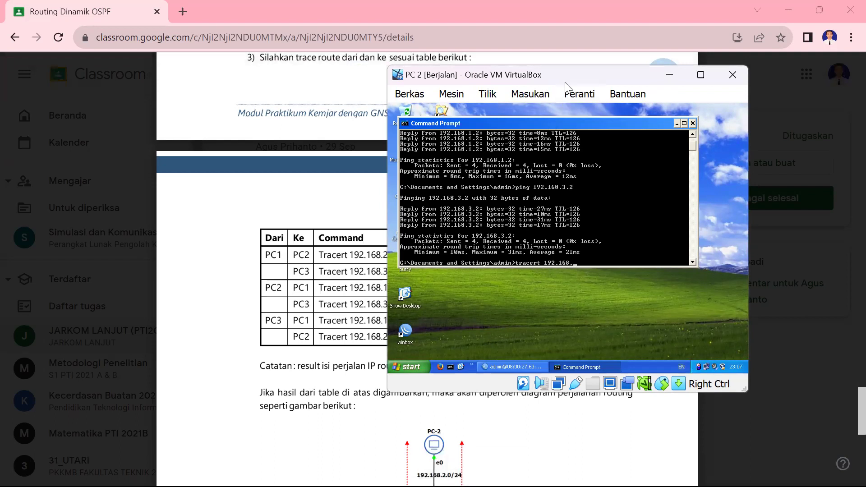
left_click_drag(571, 74, 629, 62)
type("1")
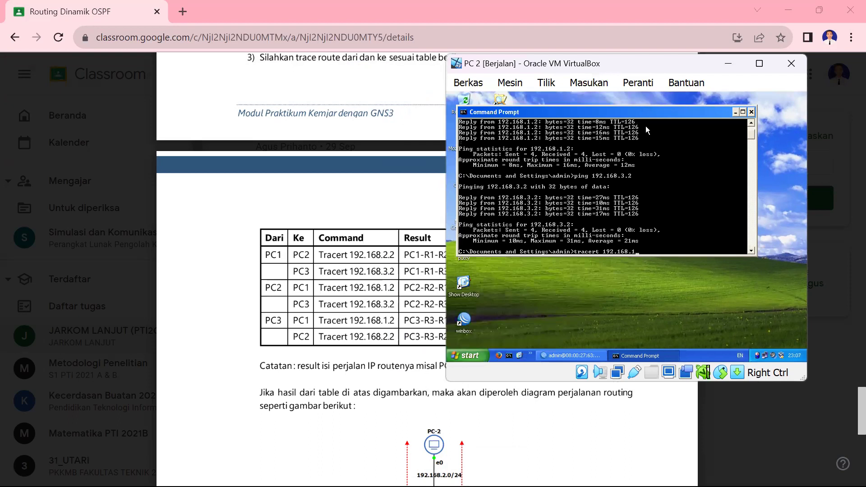
type(".2")
key("Return")
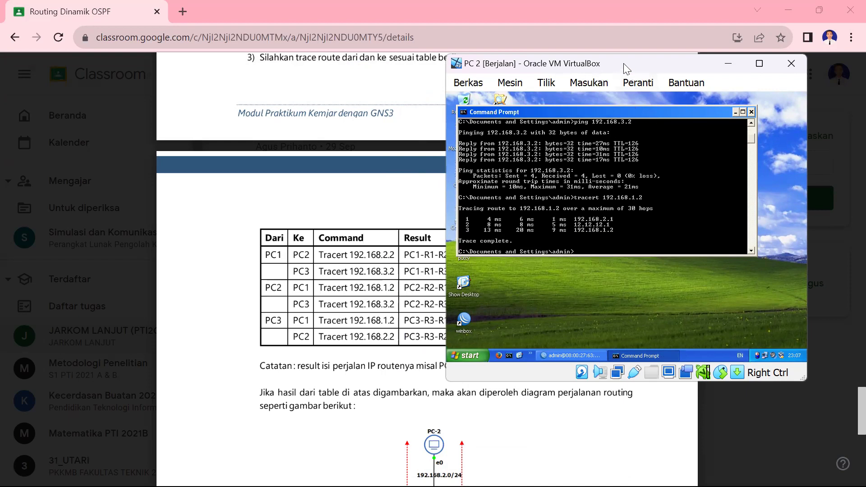
Step: Shift the PC 2 window clear of the expected results, run tracert 192.168.3.2 to PC 3, and minimize PC 2
left_click_drag(627, 69, 661, 69)
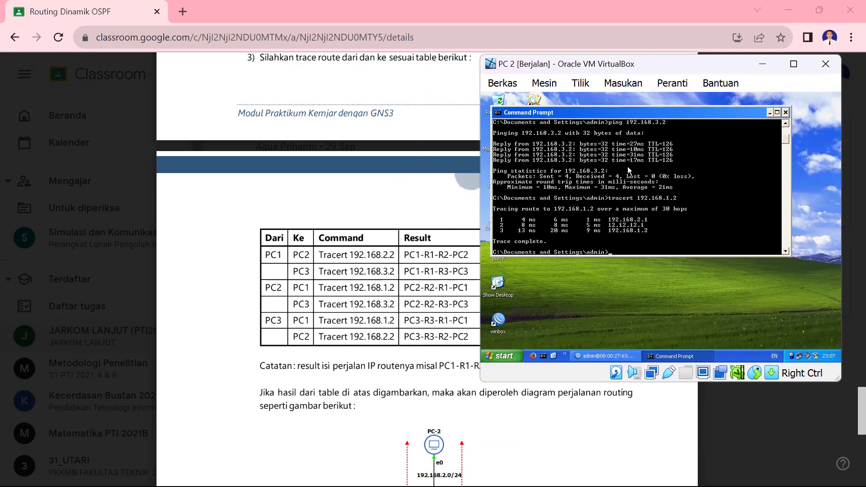
type("tracert 192.168.3.2")
key("Return")
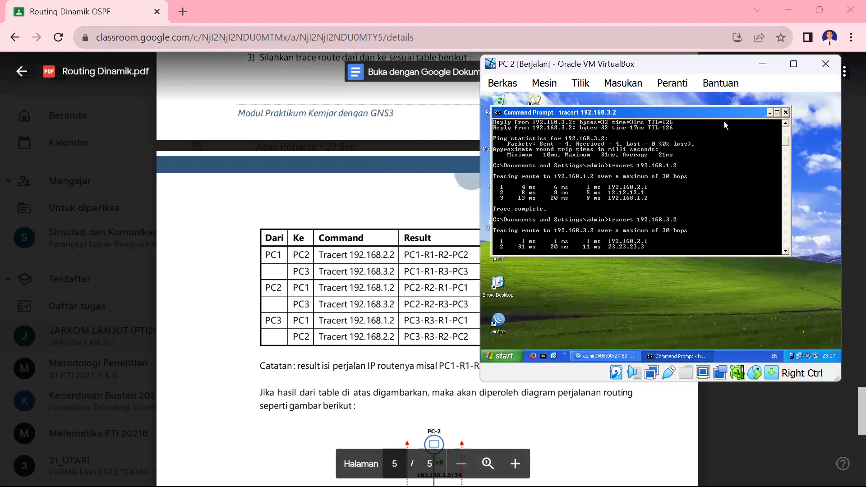
left_click(762, 63)
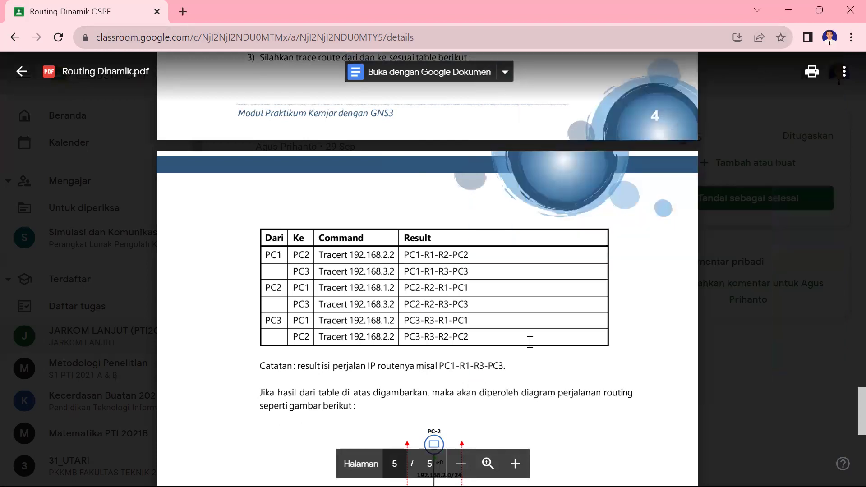
Step: Switch to PC 3 and trace the route to PC 1 with tracert 192.168.1.2
mouse_move(439, 471)
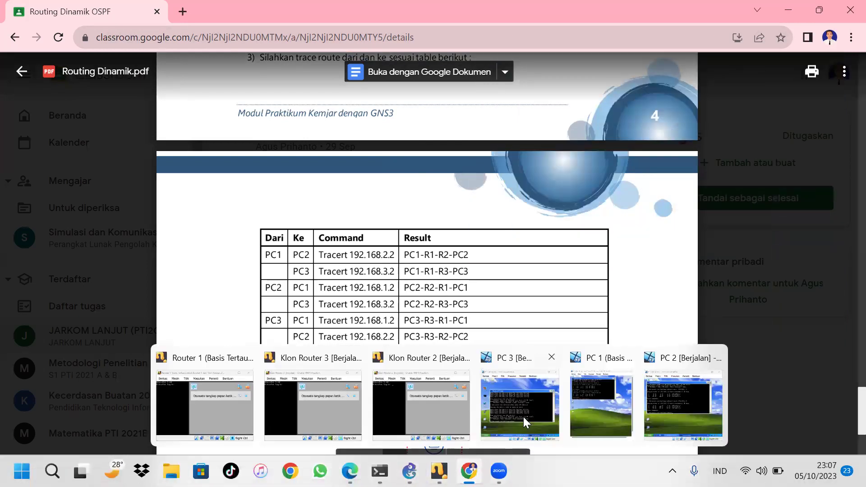
left_click(524, 422)
type("tracert 192.1")
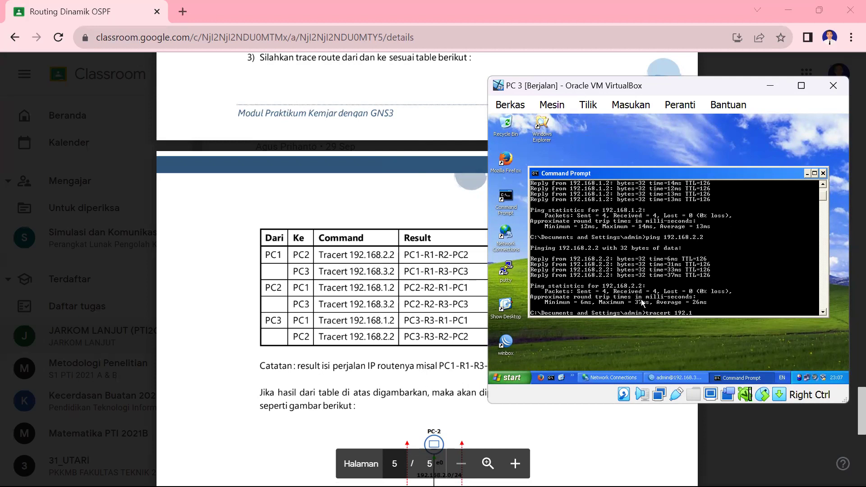
type("68.1.2")
key("Return")
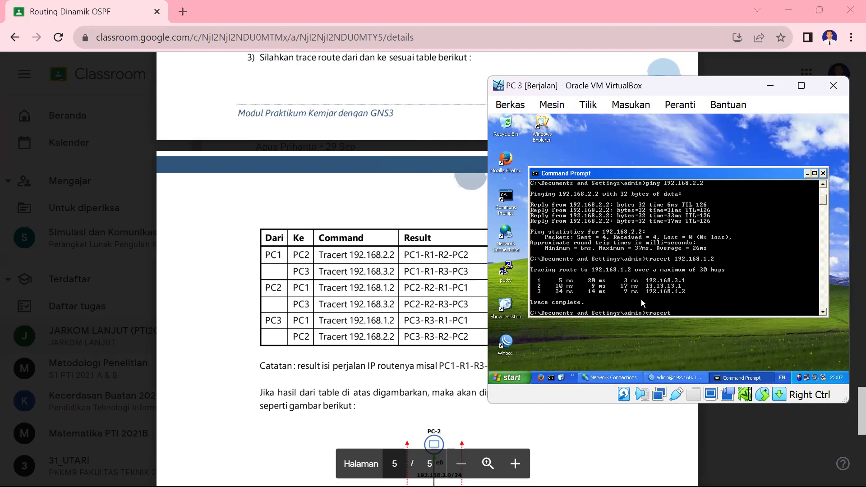
Step: Trace the route from PC 3 to PC 2 with tracert 192.168.2.2, and minimize the PC 3 window
type("192.168.2.2")
key("Return")
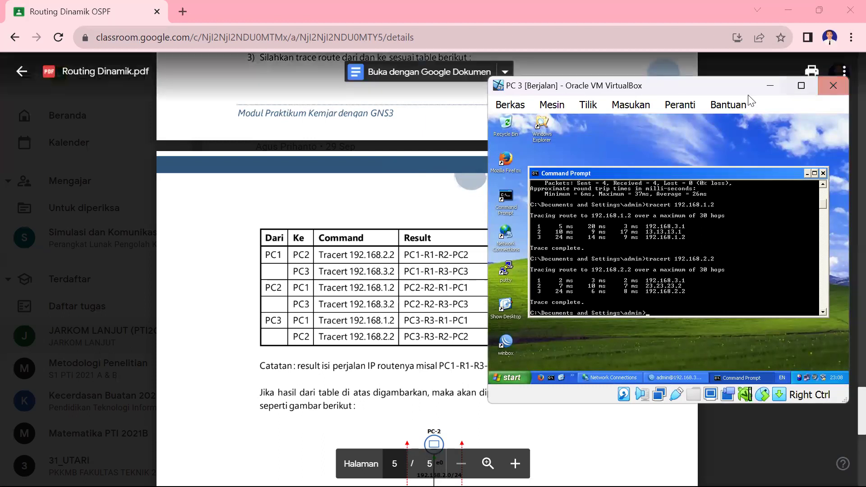
left_click(770, 87)
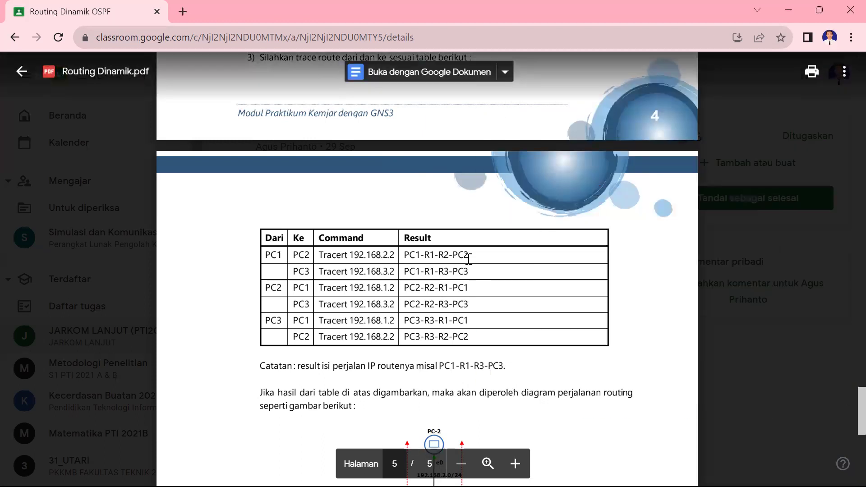